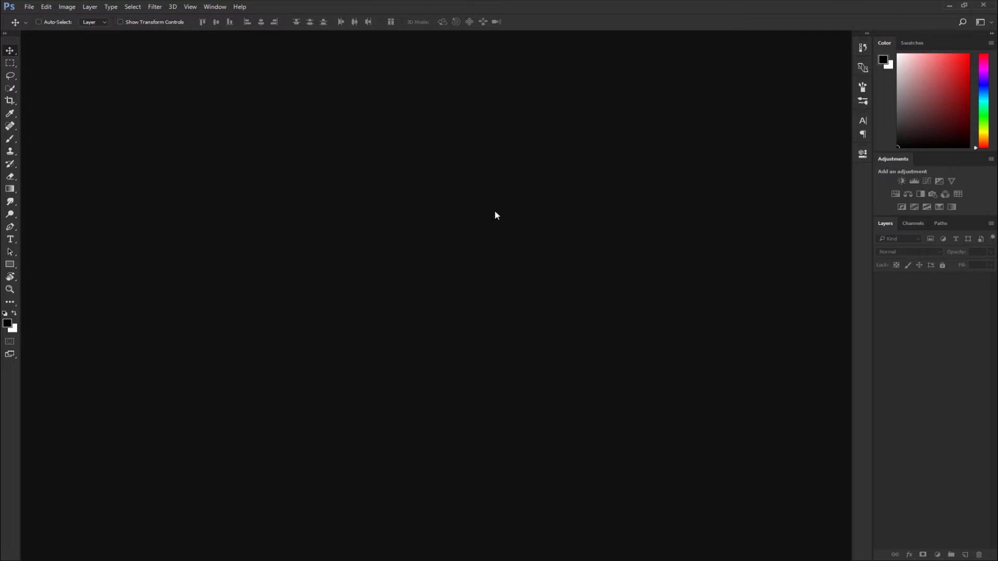
Open the raw photo Subject from the Pictures folder as a new image with the default Camera Raw settings
click(29, 6)
click(37, 26)
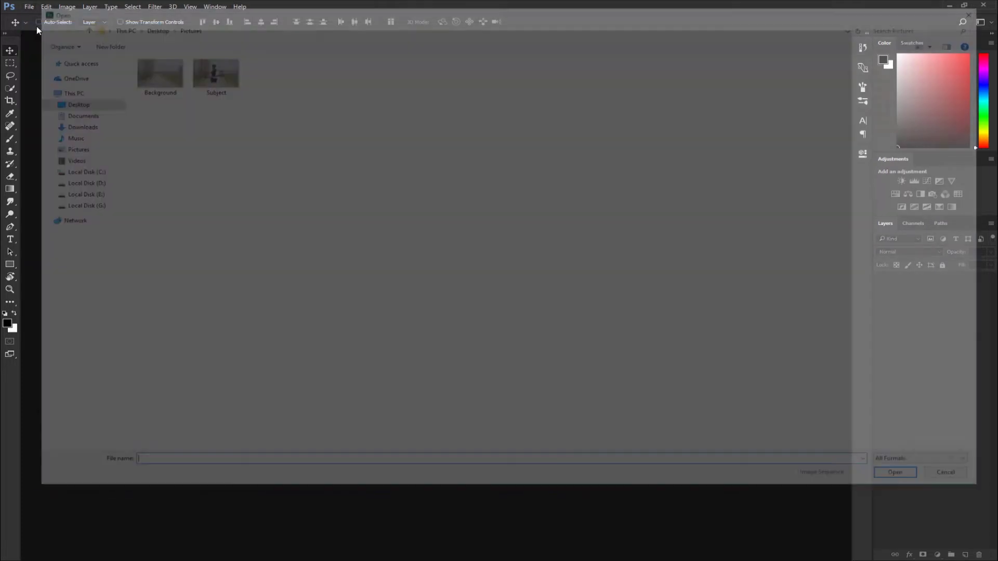
drag(270, 127, 124, 67)
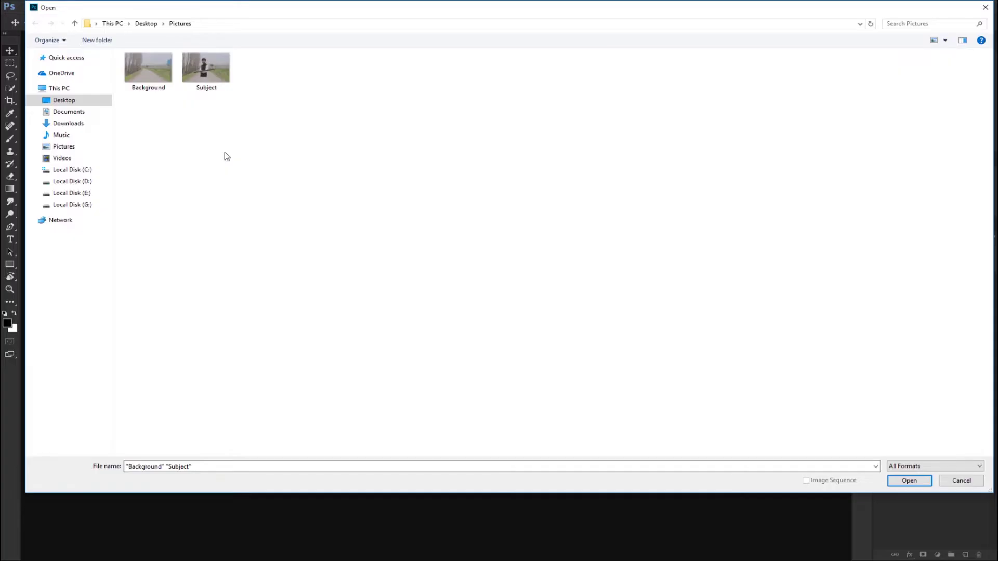
mouse_move(211, 70)
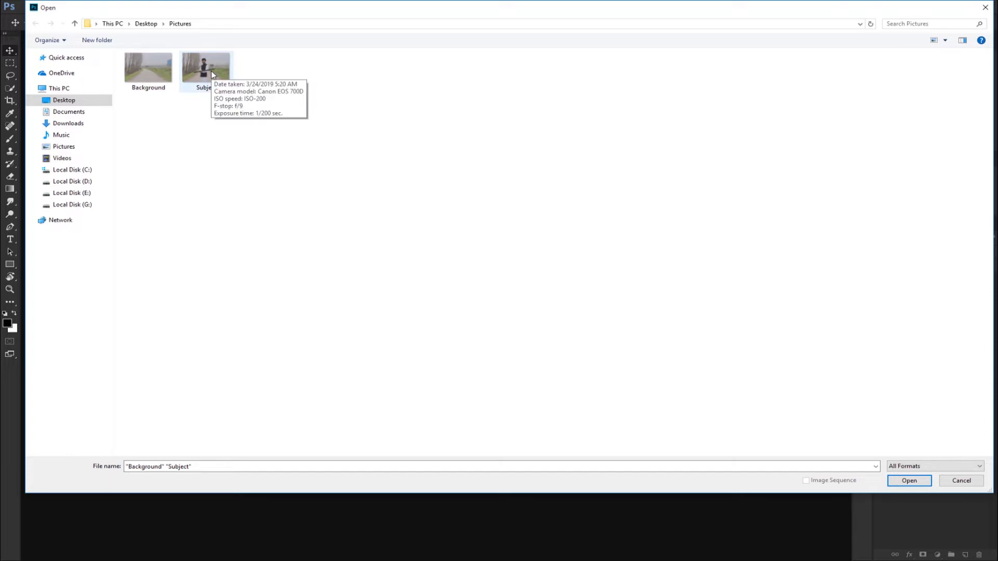
double_click(211, 71)
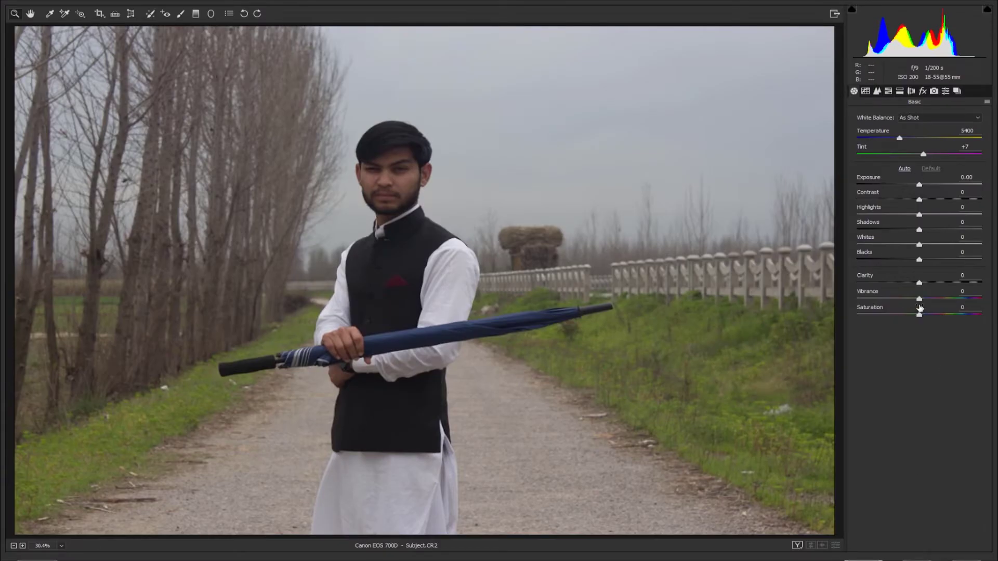
click(863, 560)
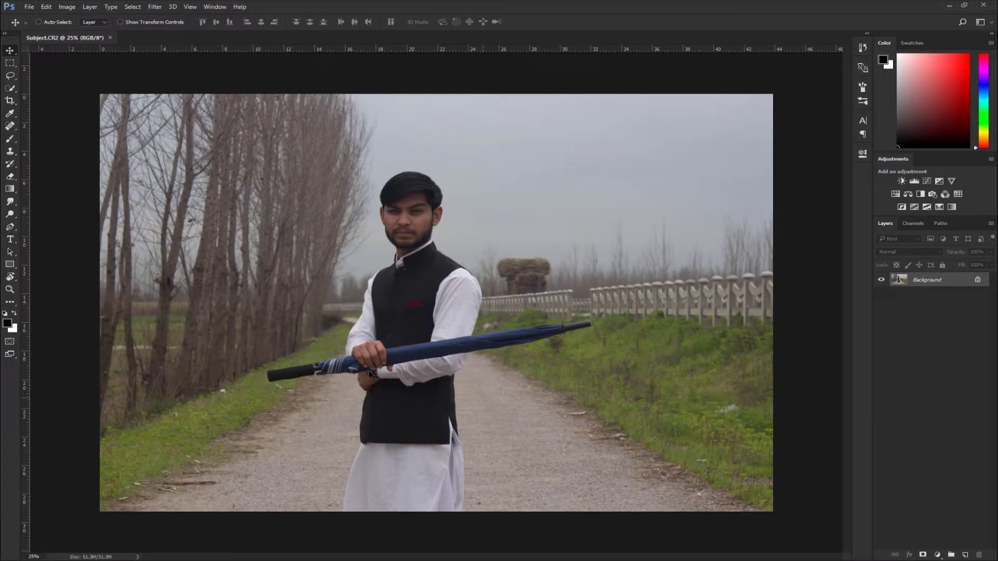
Place the Background photo as a new layer over the subject photo, keeping its default Camera Raw settings and size
click(29, 7)
click(75, 186)
double_click(137, 76)
click(918, 560)
key(Return)
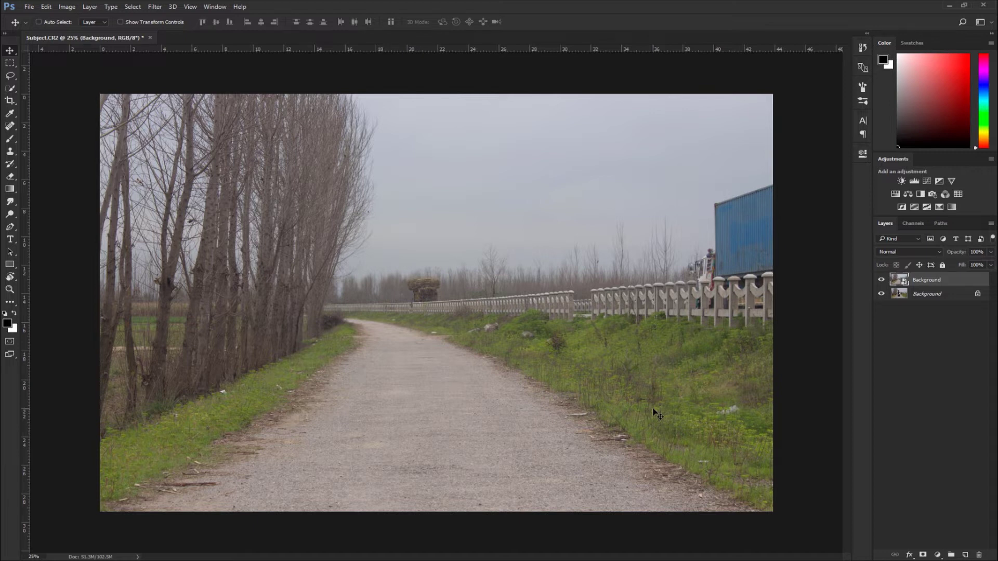
Unlock the subject photo as Layer 0, move the empty-road Background layer beneath it, and compare the two by toggling Layer 0's visibility
click(930, 296)
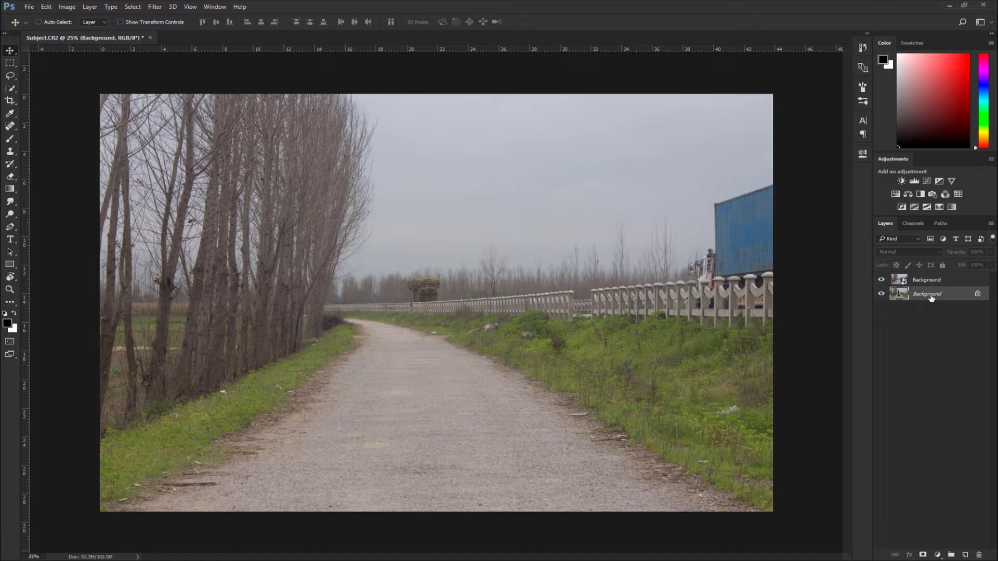
double_click(930, 295)
click(588, 185)
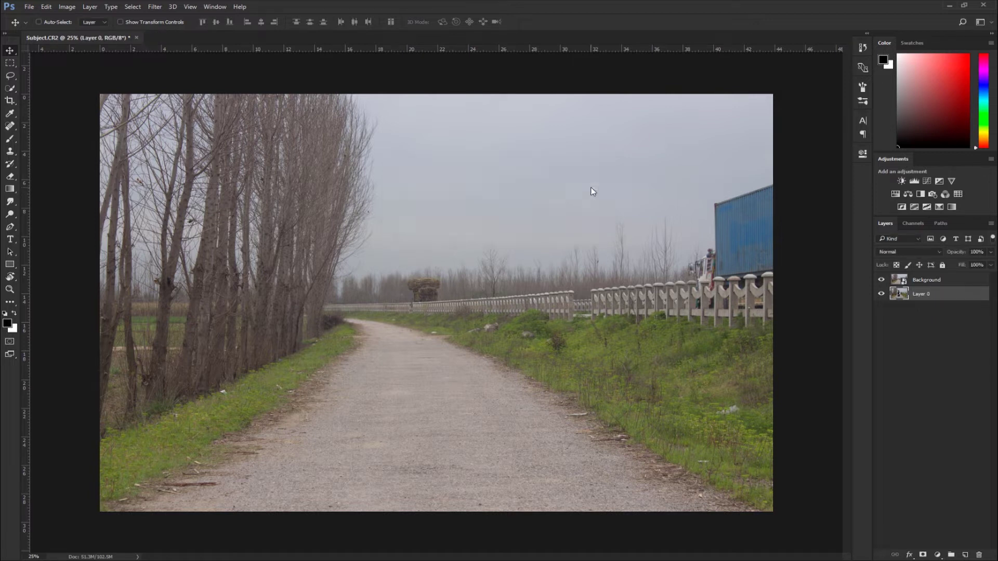
drag(919, 281, 925, 309)
click(926, 282)
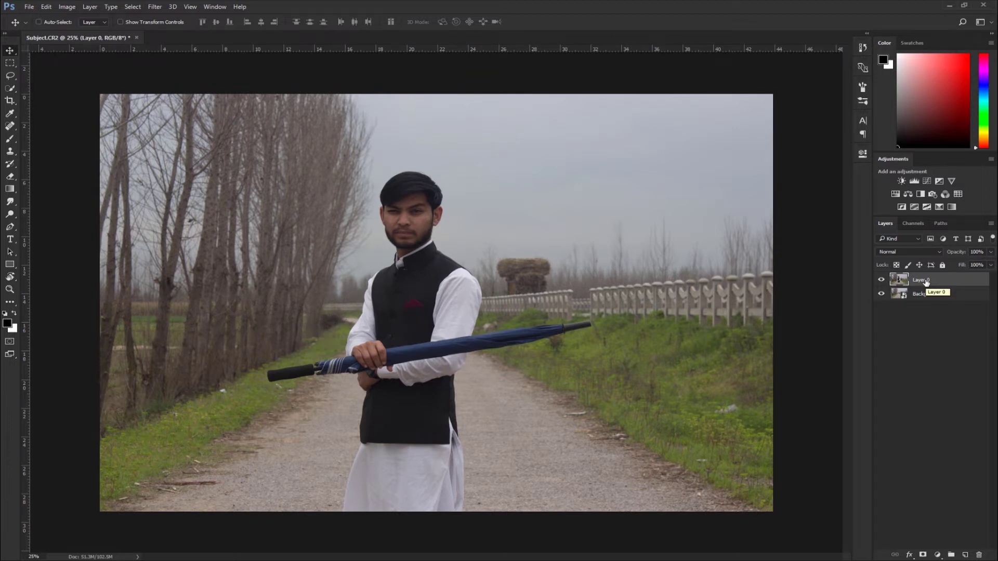
click(882, 281)
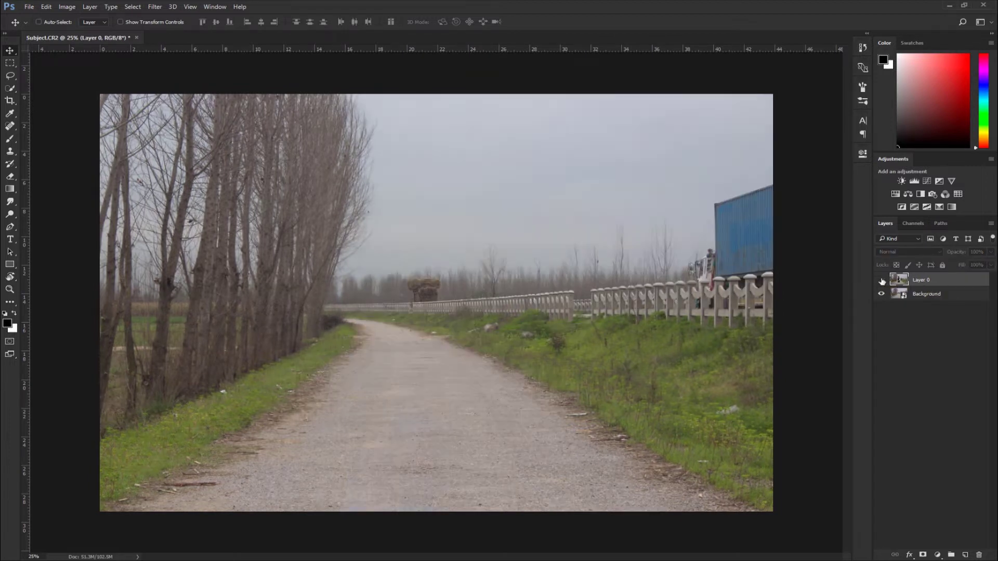
click(882, 280)
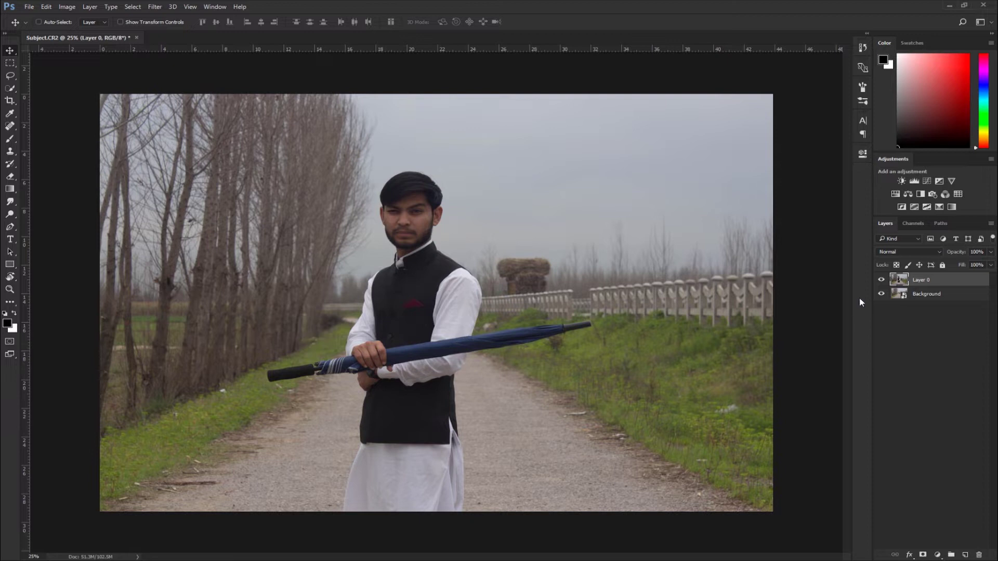
click(881, 280)
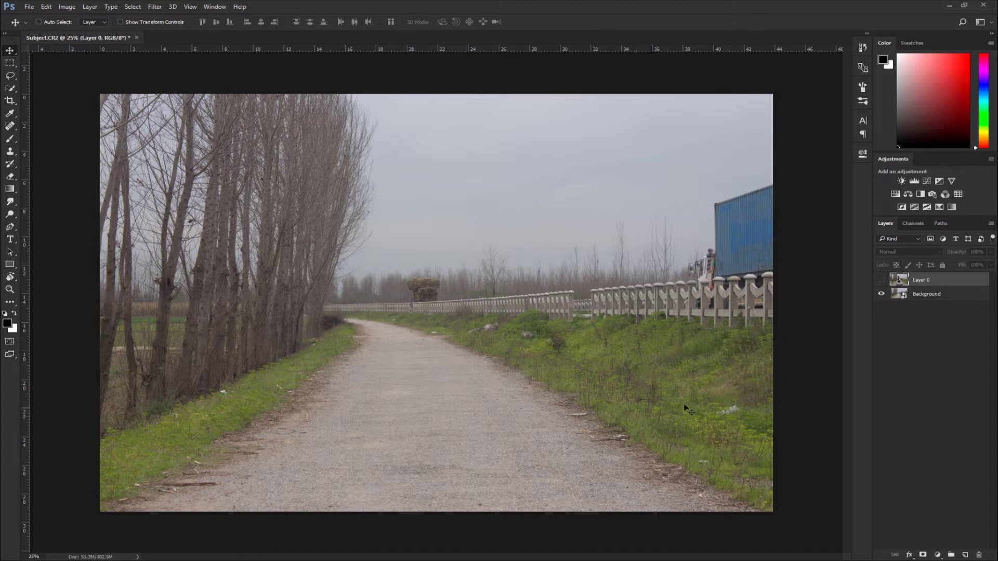
click(881, 280)
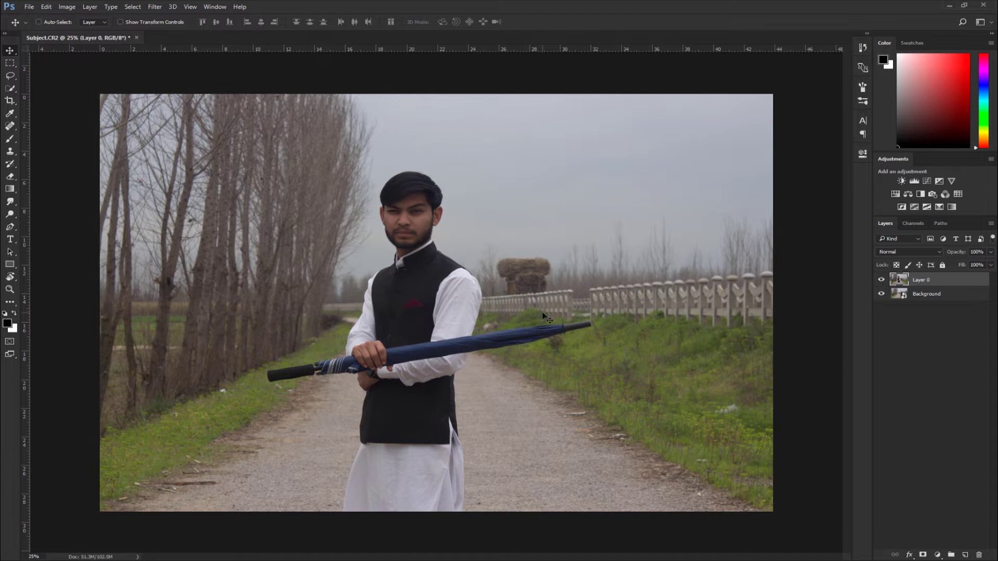
Begin a Pen tool path on Layer 0 and trace the underside of the umbrella's black handle up to the metal shaft
click(10, 227)
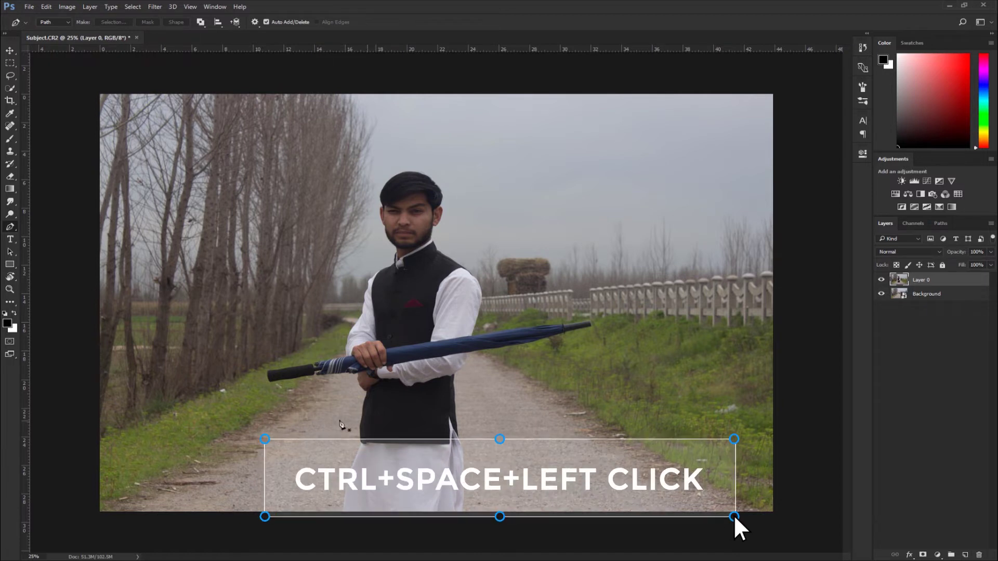
drag(272, 379, 364, 426)
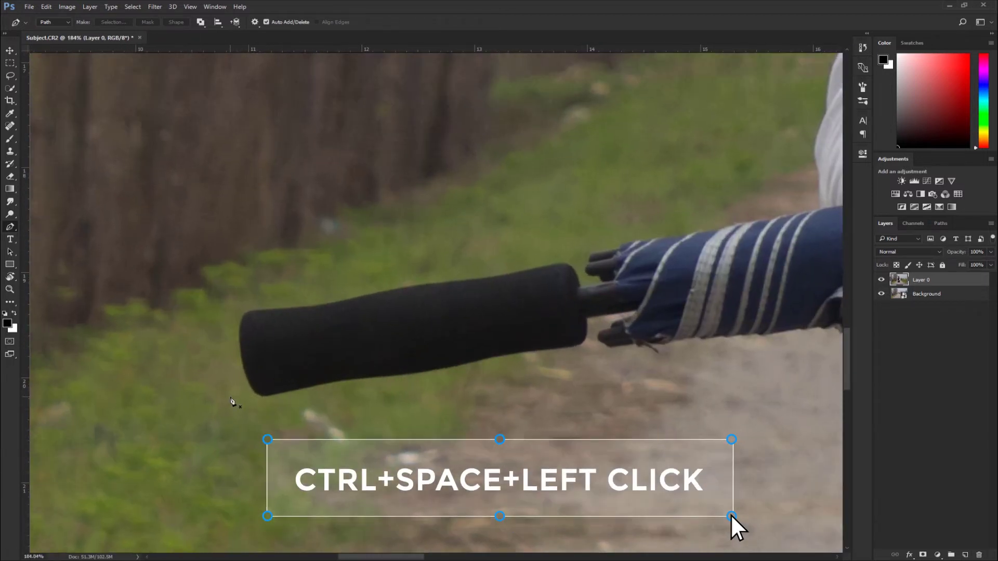
click(239, 400)
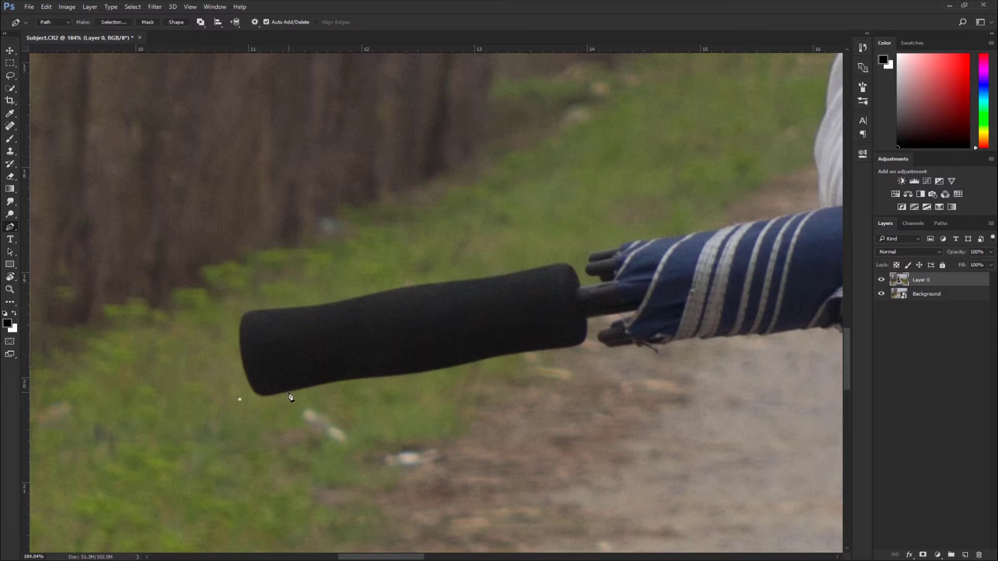
drag(289, 394, 296, 391)
drag(359, 380, 363, 380)
drag(437, 371, 454, 366)
drag(526, 352, 543, 350)
click(585, 342)
click(587, 318)
Continue the path along the shaft, around the lower rib tip and under the striped fabric toward the hand
click(636, 311)
click(632, 320)
click(614, 323)
click(611, 329)
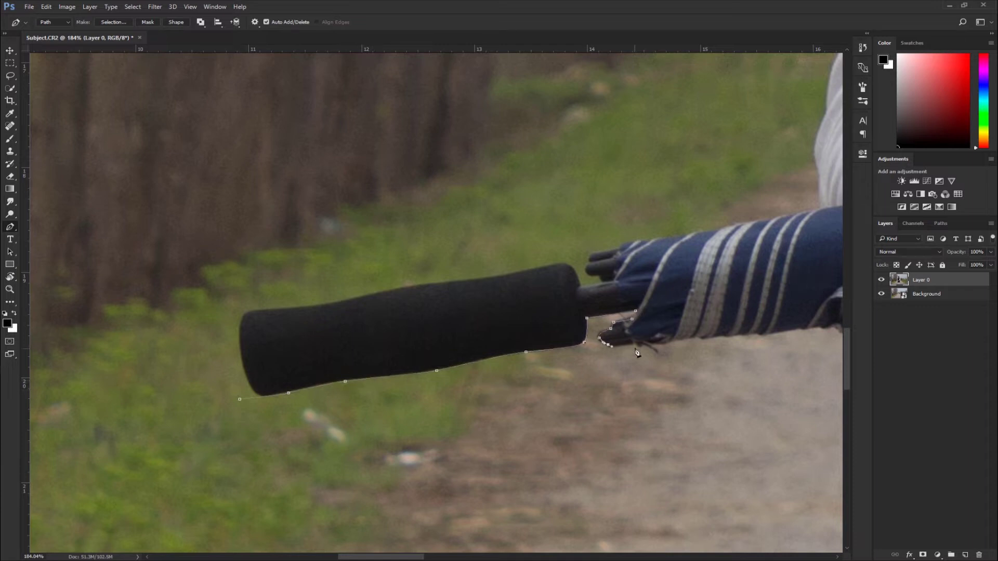
drag(627, 337, 518, 338)
click(778, 328)
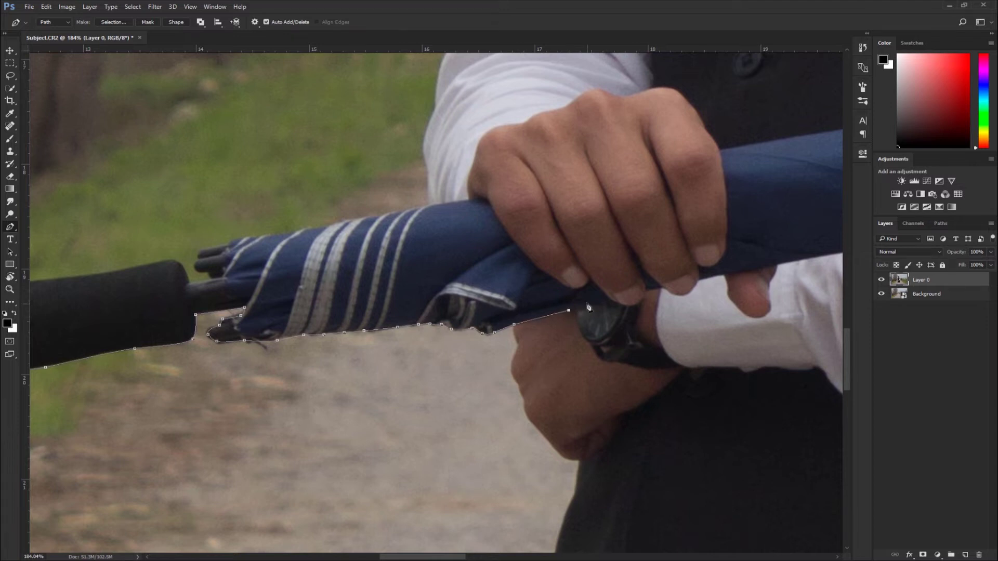
Trace the path past the wristwatch and around the fingertip of the hand gripping the umbrella
scroll(572, 311, up, 3)
click(540, 322)
click(604, 293)
drag(639, 305, 541, 325)
click(606, 289)
click(615, 328)
drag(642, 354, 649, 360)
drag(684, 354, 694, 338)
Extend the path with curved anchors along the lower edge of the blue folded canopy up to its tie band
drag(700, 276, 312, 330)
mouse_move(529, 292)
mouse_down()
mouse_move(550, 289)
mouse_move(281, 327)
mouse_up()
drag(376, 317, 393, 315)
drag(488, 301, 259, 334)
drag(539, 286, 548, 282)
drag(639, 276, 208, 321)
drag(420, 285, 438, 277)
drag(702, 234, 253, 332)
drag(477, 279, 492, 277)
drag(556, 263, 574, 258)
click(680, 246)
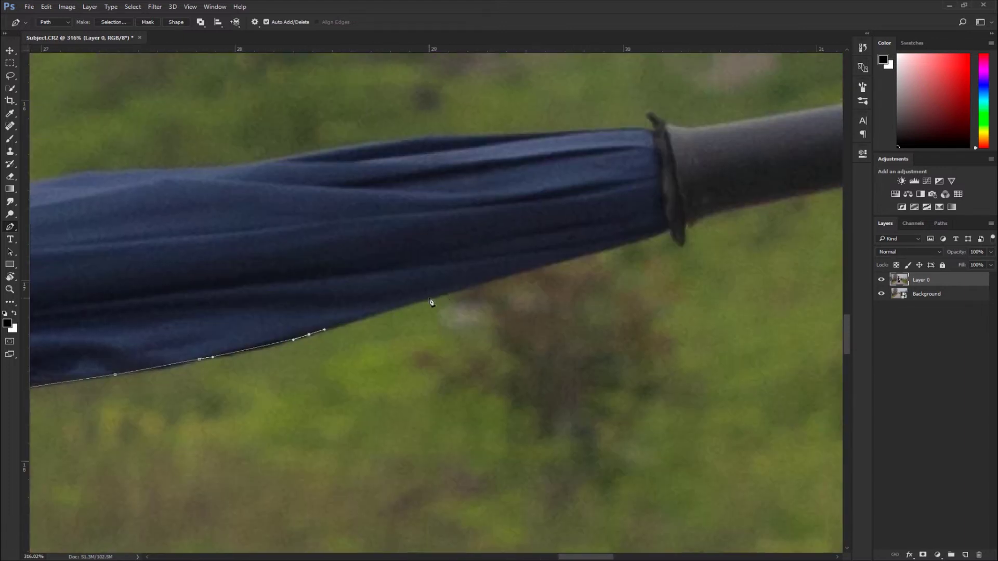
Trace the path around the bottom of the tie band and along the underside of the umbrella's grey tip
drag(686, 226, 277, 294)
drag(319, 280, 346, 275)
drag(537, 235, 563, 230)
drag(613, 216, 622, 209)
Loop the path out over the grass, below the photo's lower edge and back to the handle, enclosing the lower body
drag(711, 187, 742, 181)
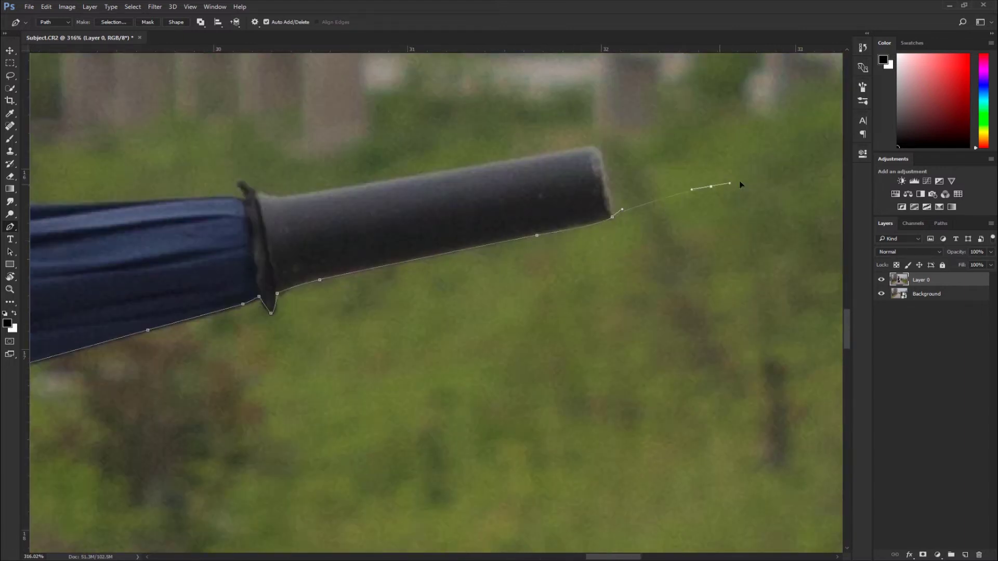
scroll(696, 229, down, 7)
drag(586, 191, 445, 154)
scroll(616, 222, down, 4)
drag(723, 237, 737, 251)
drag(728, 370, 640, 250)
drag(587, 306, 544, 326)
drag(392, 409, 374, 414)
drag(197, 413, 426, 426)
scroll(133, 184, up, 4)
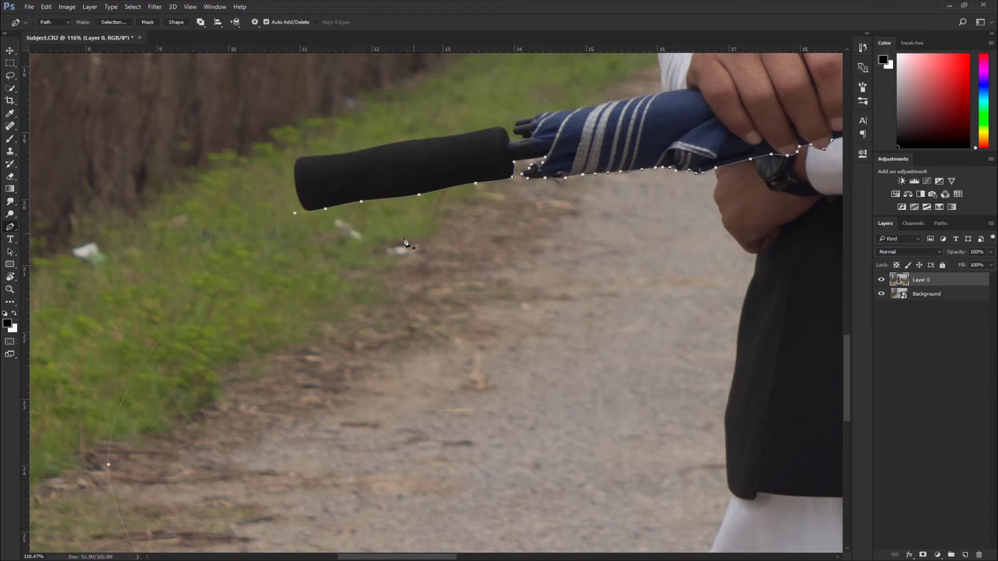
scroll(534, 257, down, 2)
Convert the path to a new selection with 0-pixel feather and add an inverted layer mask hiding that area of Layer 0
right_click(623, 285)
click(657, 290)
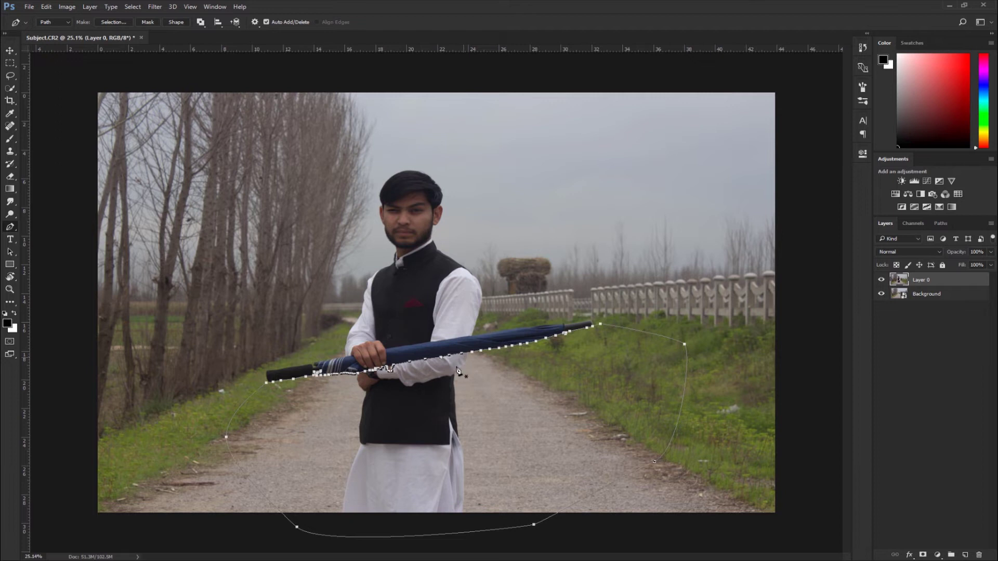
right_click(430, 399)
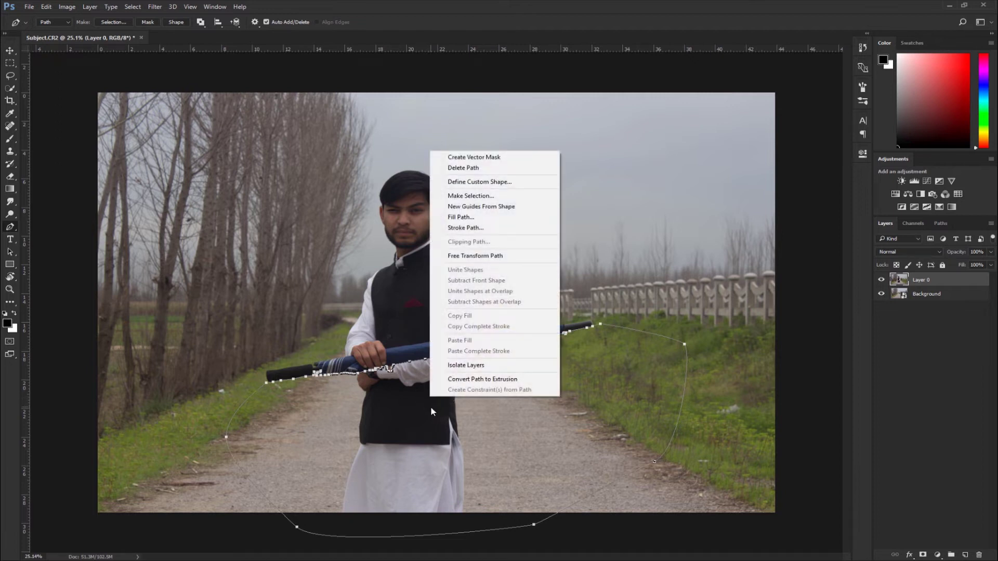
click(461, 196)
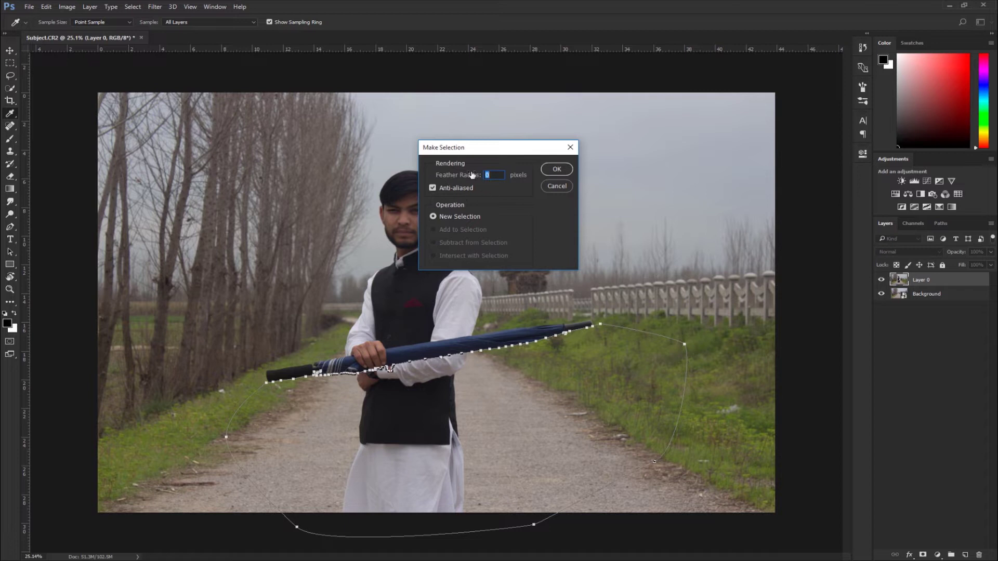
click(557, 169)
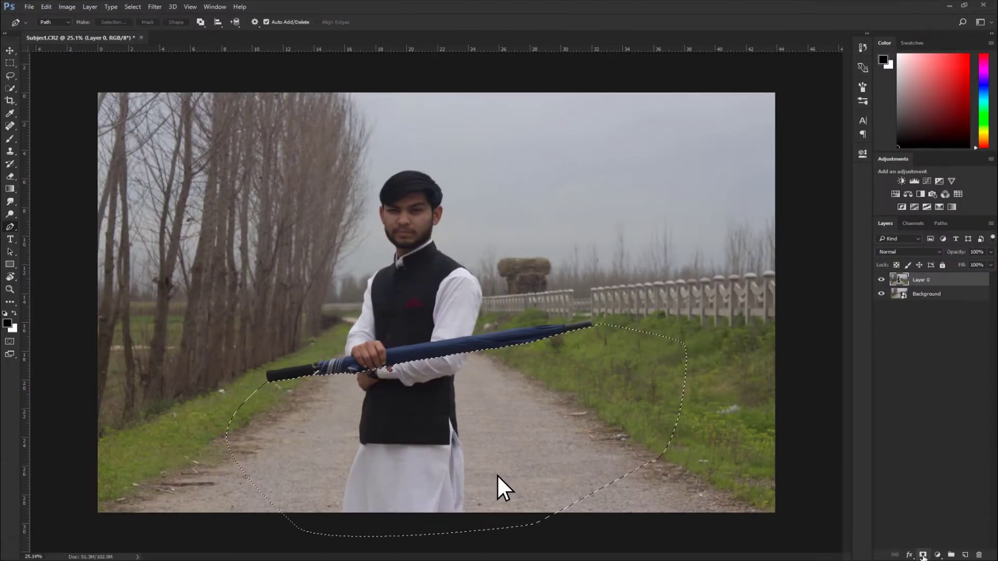
alt+click(923, 556)
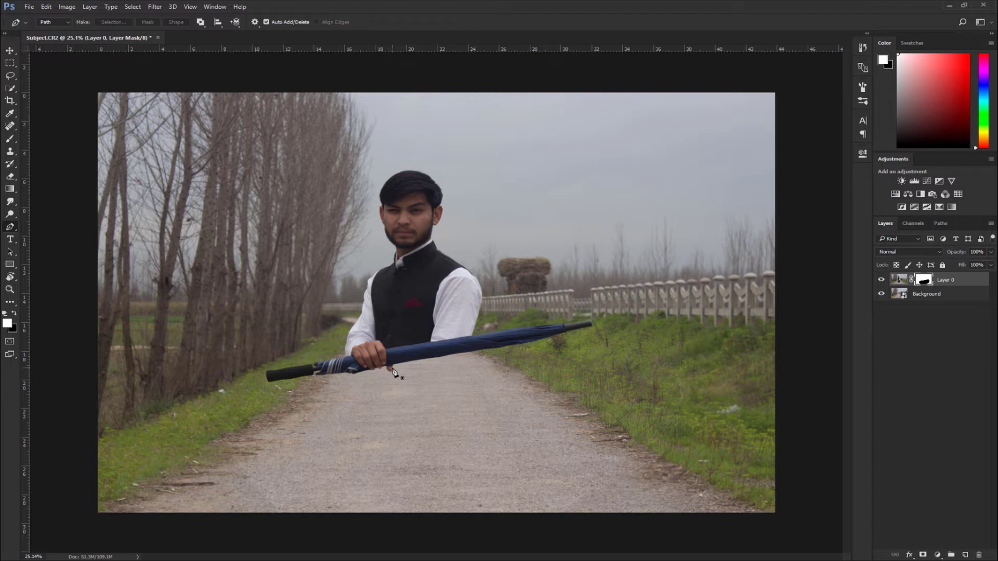
Choose the Brush tool for Layer 0's mask and reduce the brush size to 400 pixels
scroll(682, 374, up, 5)
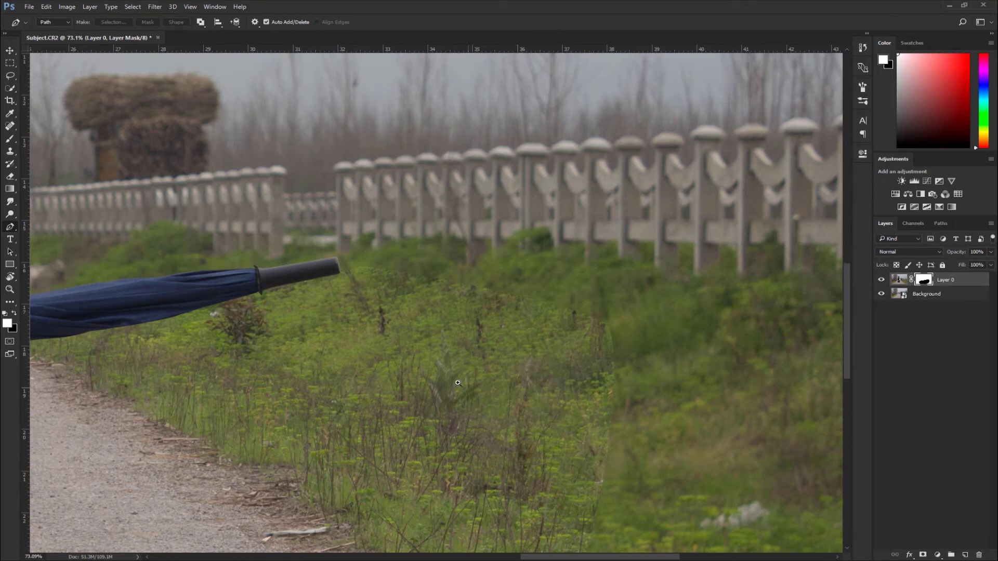
scroll(468, 382, down, 2)
scroll(420, 439, down, 3)
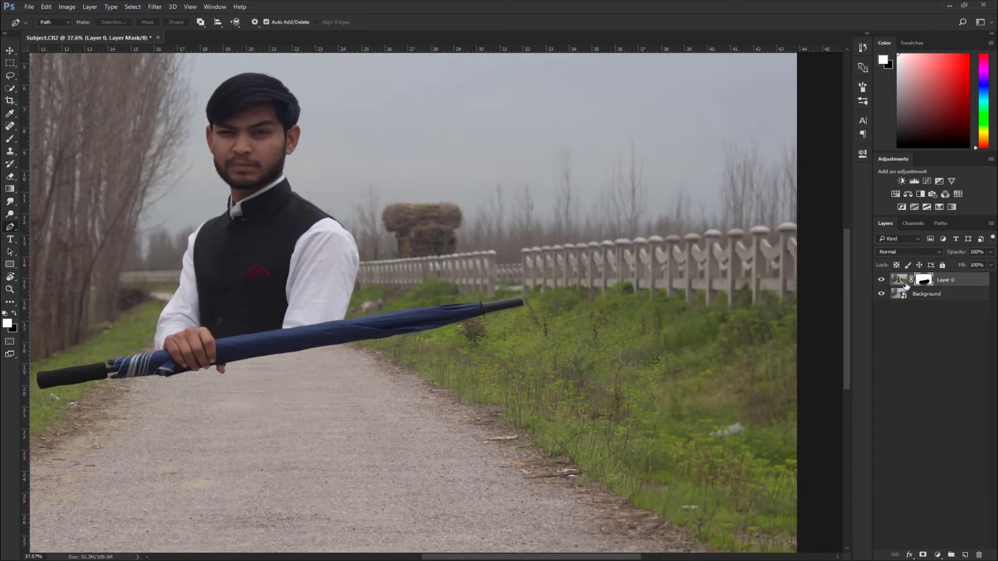
click(7, 140)
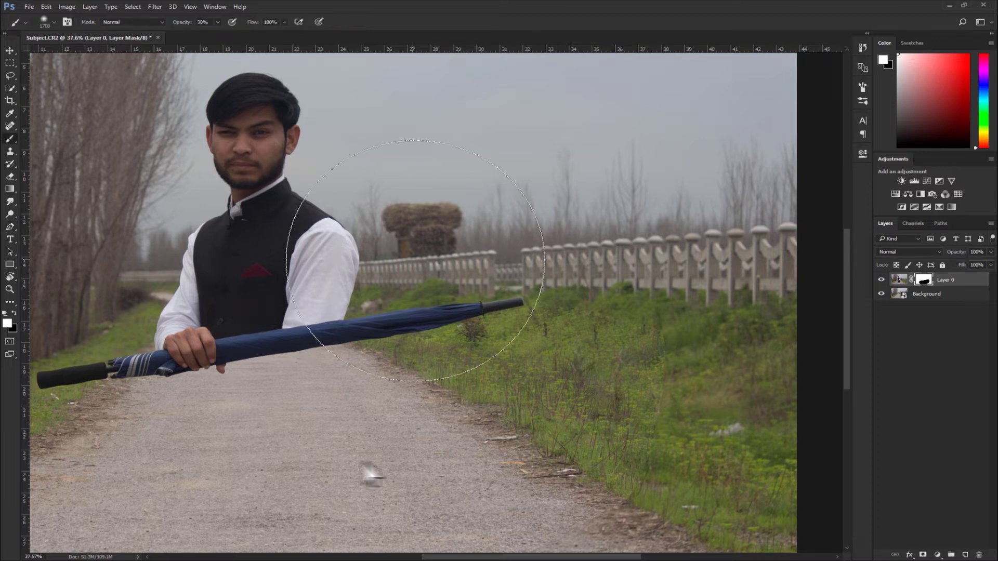
key(bracketleft)
key(bracketleft)
key(bracketleft)
key(bracketleft)
key(bracketleft)
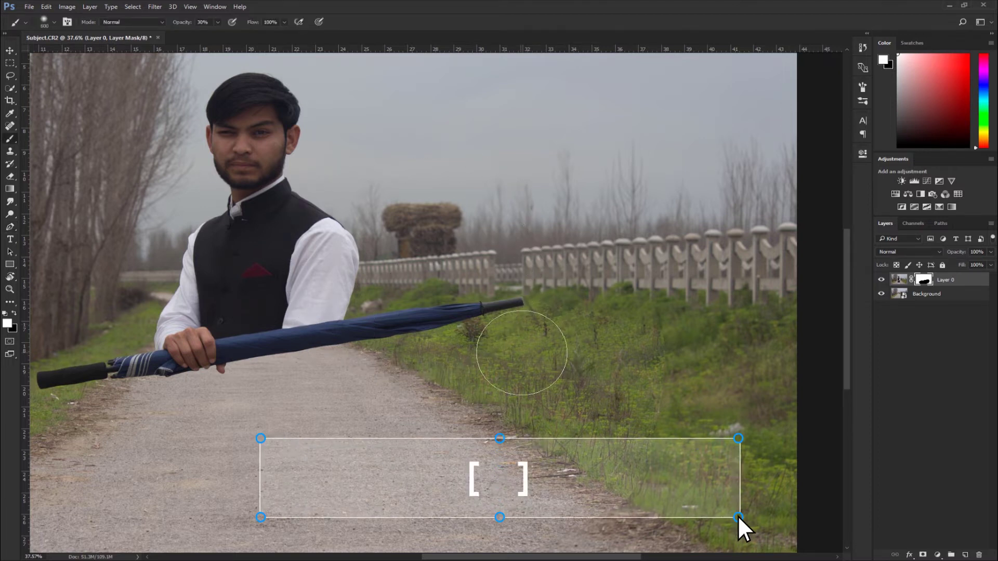
scroll(559, 377, down, 2)
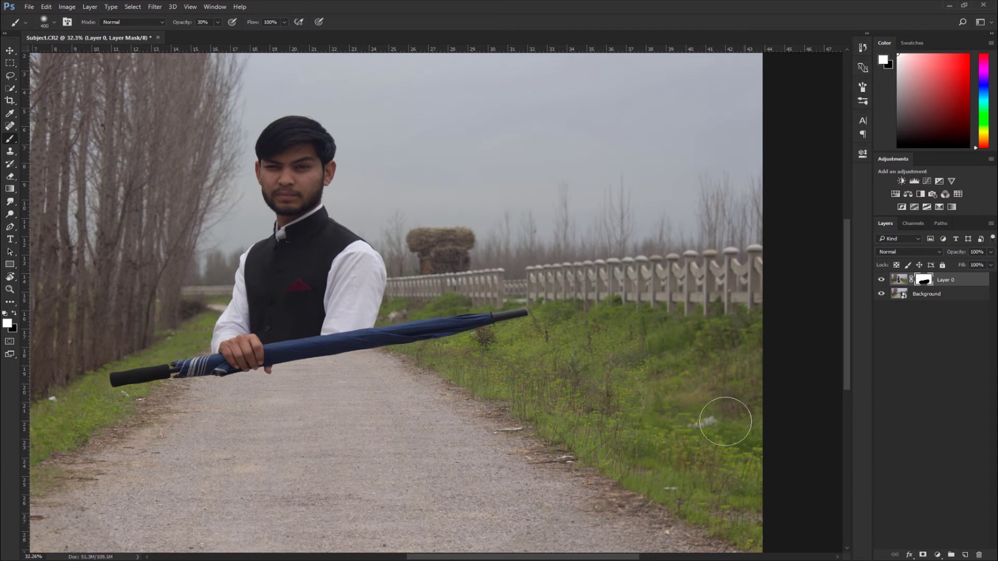
scroll(429, 463, down, 1)
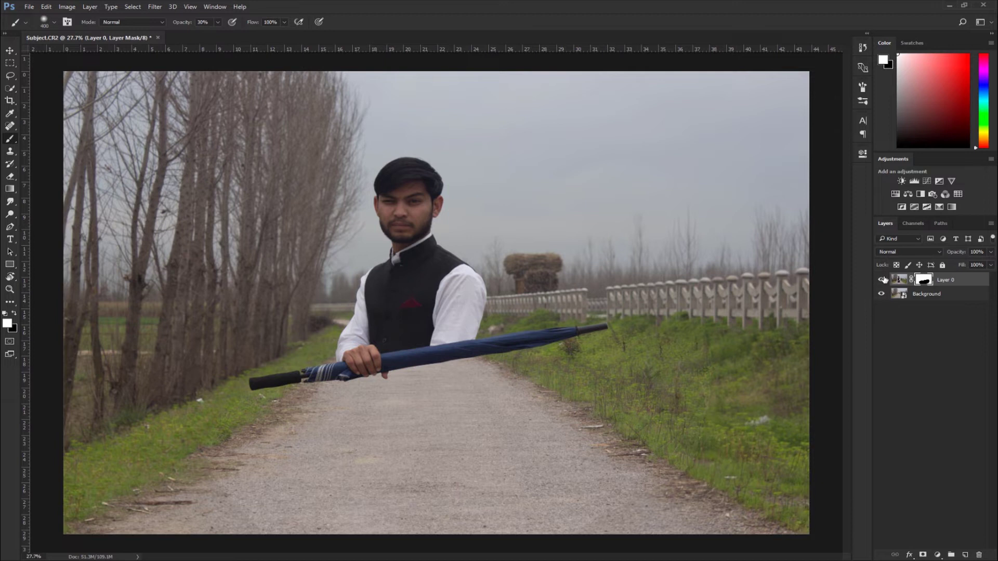
Compare the image with and without Layer 0, then set black as the foreground colour and brush opacity to 100% for its mask
click(882, 280)
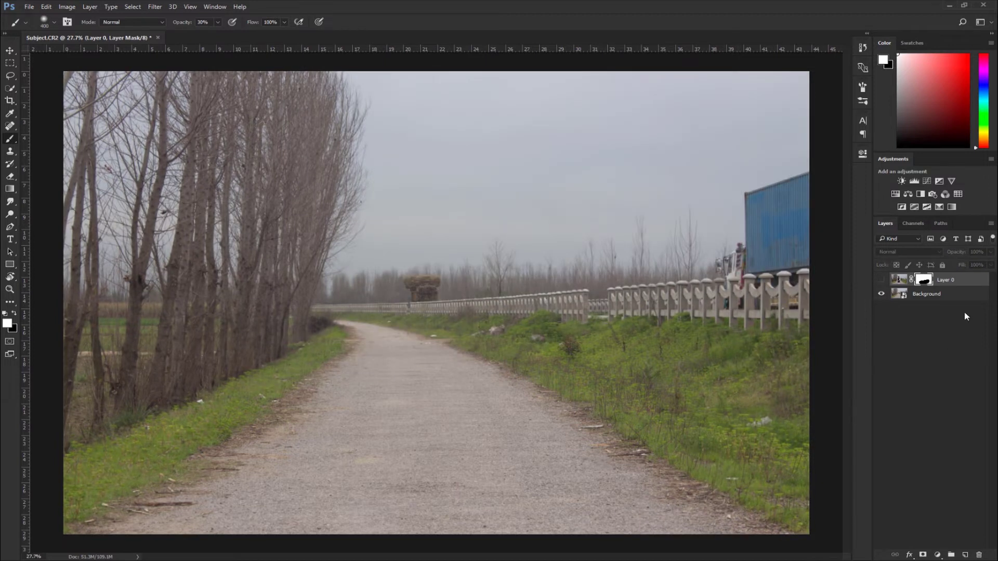
click(882, 280)
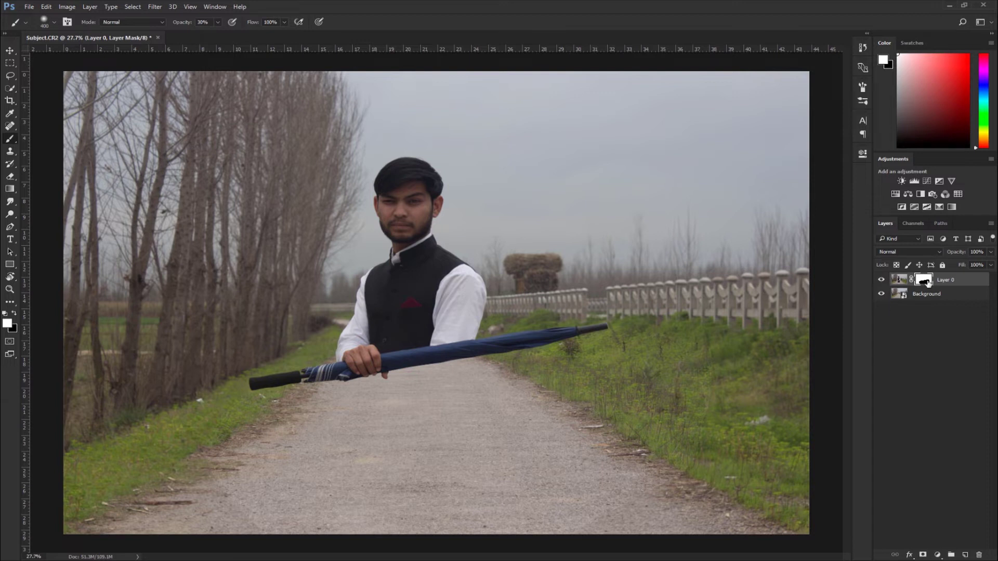
click(14, 316)
key(0)
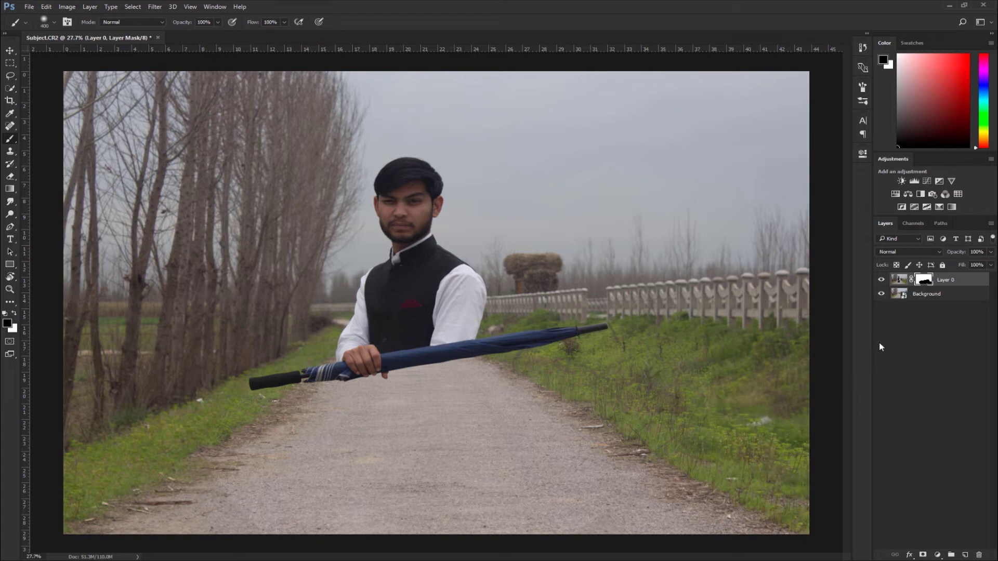
Compare the image with and without the Background layer
click(882, 294)
click(883, 295)
click(884, 295)
click(883, 296)
click(884, 295)
click(884, 295)
Mask out Layer 0's remaining area below the umbrella and clean up around the umbrella's tip with a 90-pixel brush
mouse_move(106, 426)
mouse_down()
mouse_move(645, 374)
mouse_move(749, 474)
mouse_move(624, 426)
mouse_move(558, 431)
mouse_move(737, 385)
mouse_up()
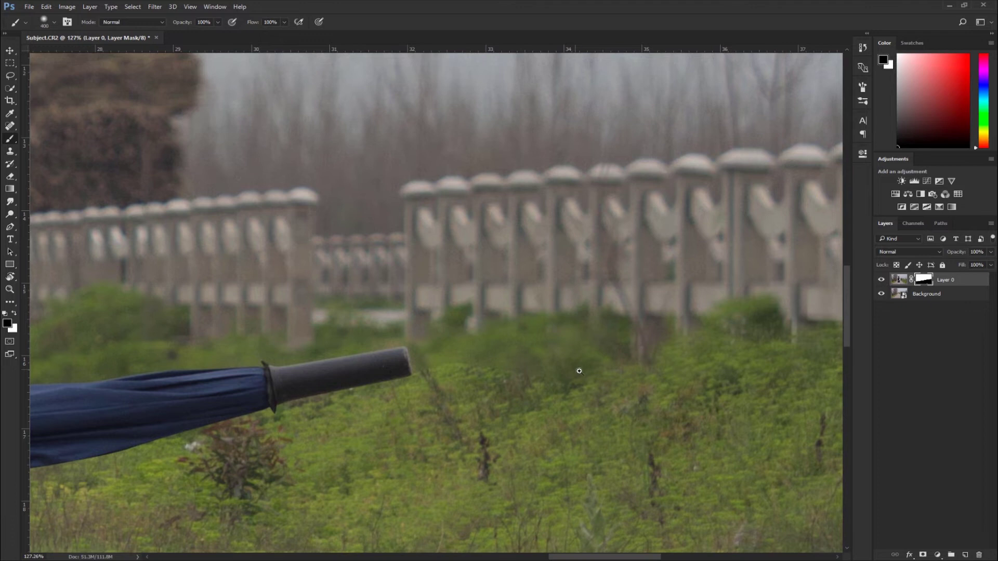
drag(579, 369, 590, 369)
key(bracketleft)
key(bracketleft)
key(bracketleft)
key(bracketleft)
key(bracketleft)
key(bracketleft)
key(bracketleft)
key(bracketleft)
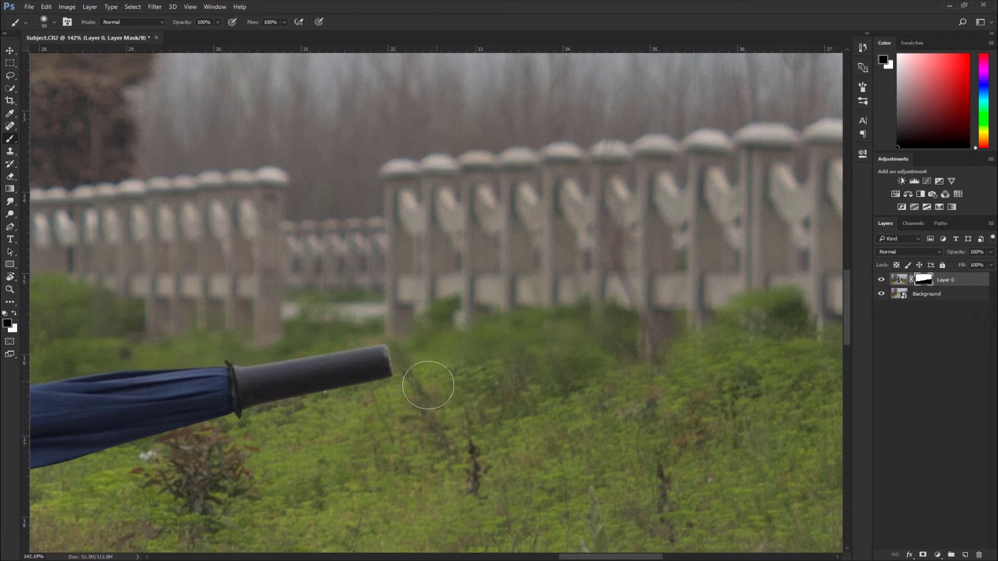
drag(423, 406, 400, 404)
drag(334, 401, 692, 323)
drag(94, 442, 465, 354)
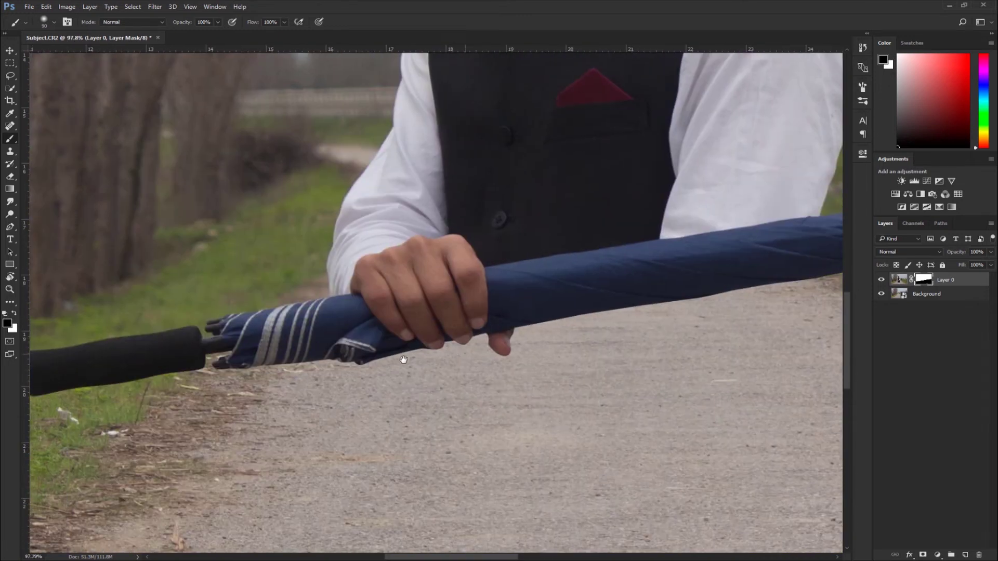
Clean up Layer 0's mask along the underside of the man's hand and the umbrella handle
drag(78, 387, 383, 336)
mouse_move(277, 364)
mouse_down()
mouse_move(323, 360)
mouse_move(148, 397)
mouse_up()
drag(94, 451, 228, 419)
scroll(228, 419, down, 5)
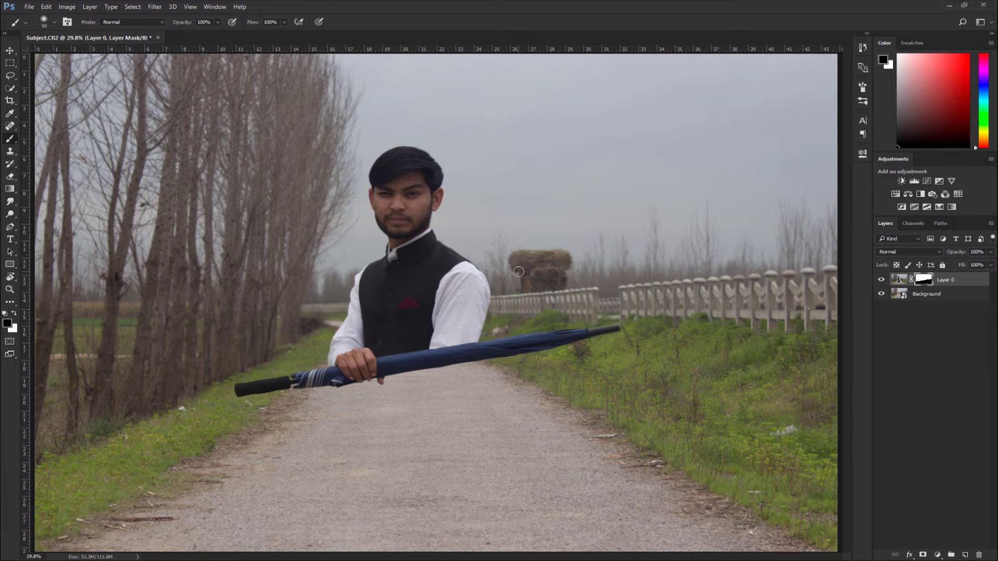
Check the image without Layer 0, mask out the haystack beside the man, enlarge the brush to 175 pixels and switch the foreground to white
click(881, 281)
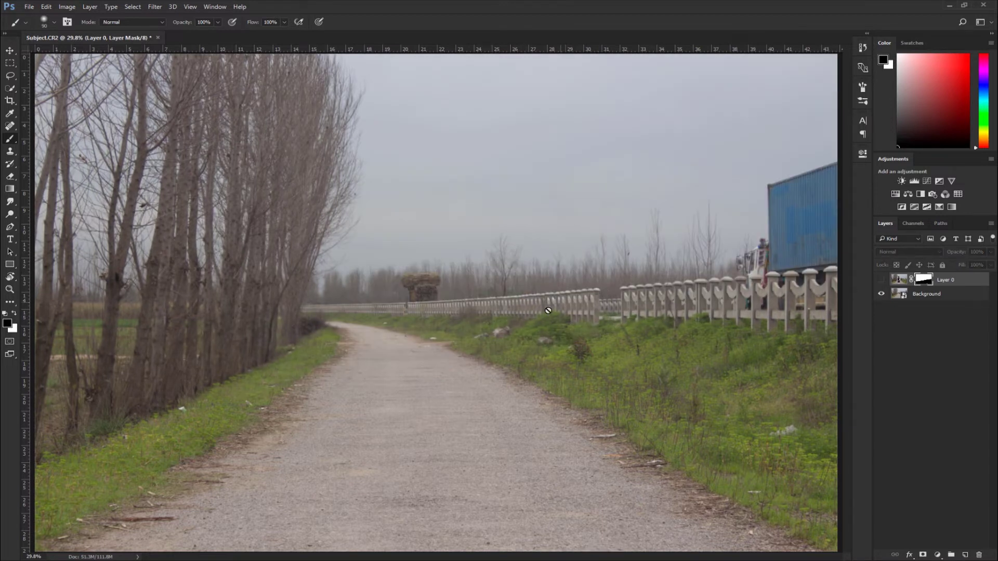
click(881, 280)
mouse_move(523, 265)
mouse_down()
mouse_move(564, 255)
mouse_move(569, 268)
mouse_move(527, 273)
mouse_move(566, 279)
mouse_up()
scroll(567, 278, up, 5)
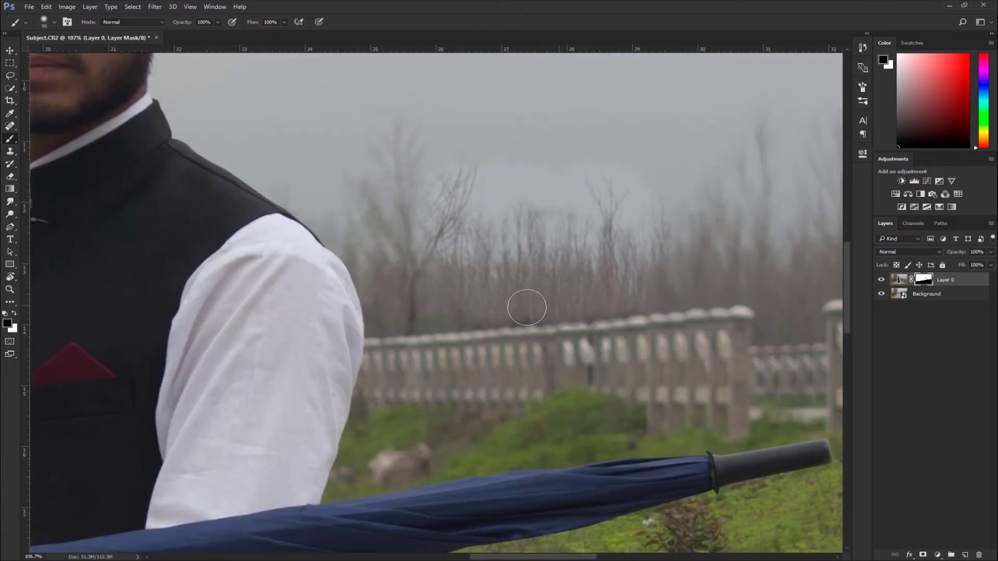
key(bracketright)
key(bracketright)
key(bracketright)
key(bracketright)
scroll(653, 306, down, 6)
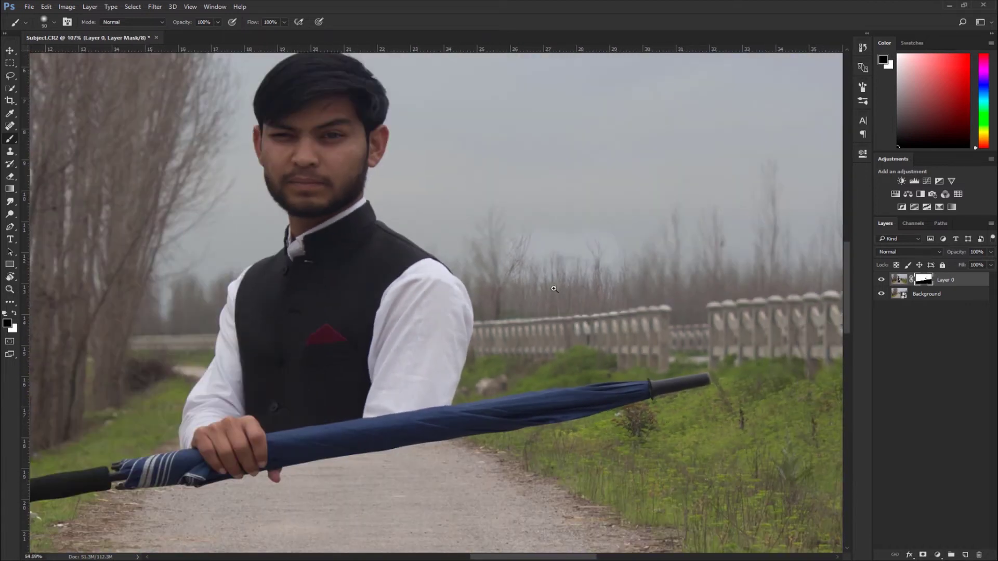
key(x)
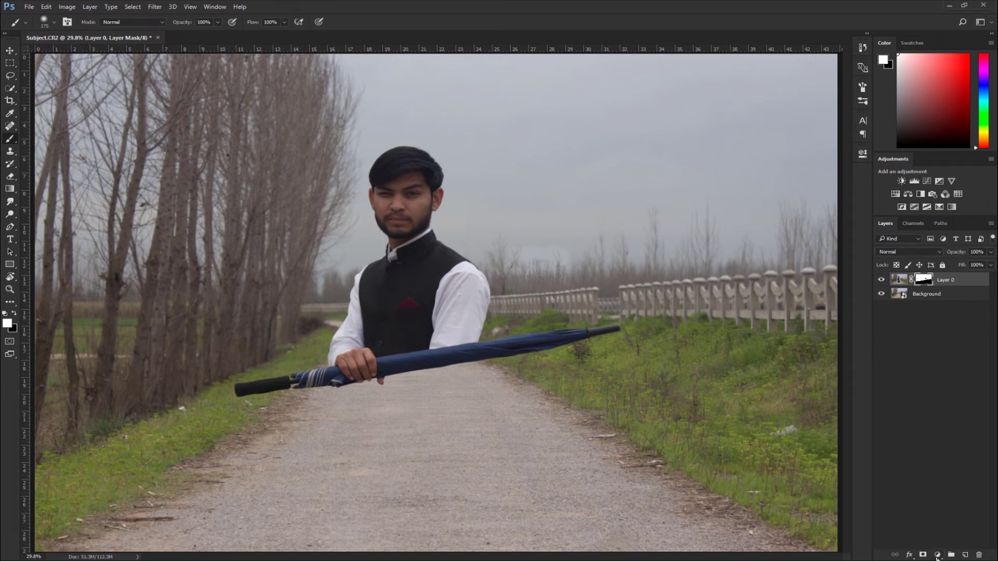
Add a Curves adjustment layer on top and lift the RGB curve slightly to brighten the whole image
click(938, 555)
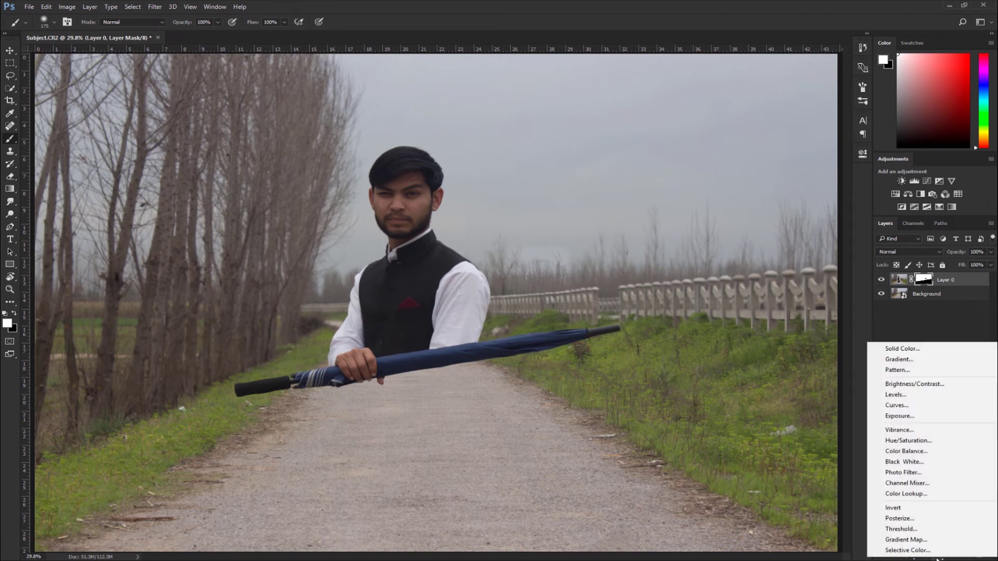
click(913, 406)
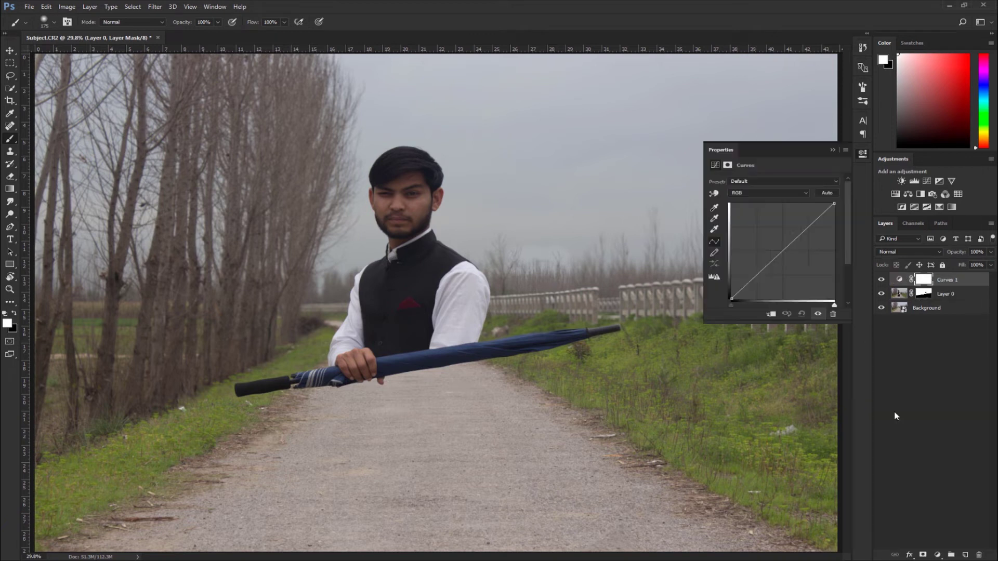
drag(809, 229, 781, 246)
click(756, 274)
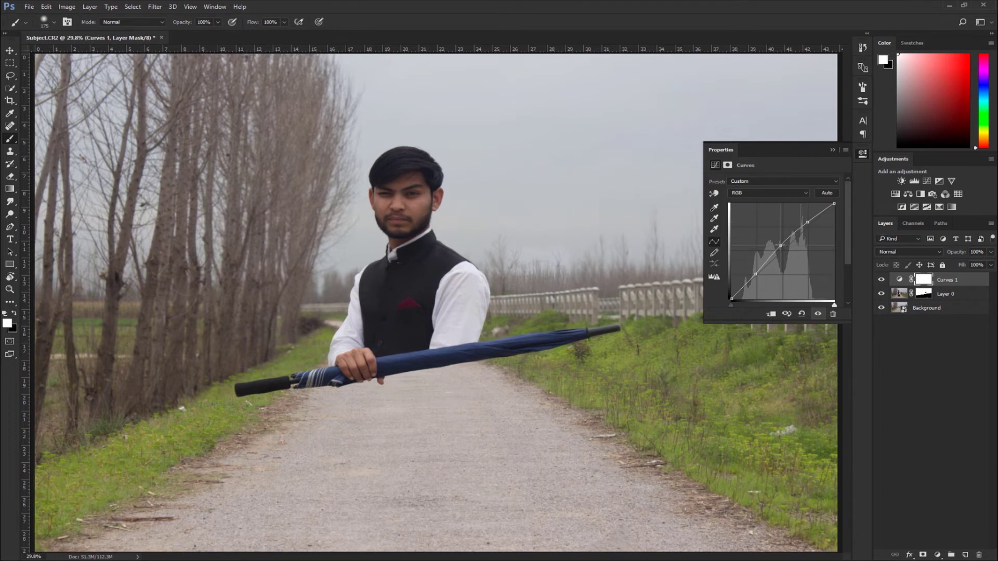
click(861, 158)
scroll(426, 272, down, 1)
right_click(427, 273)
click(433, 277)
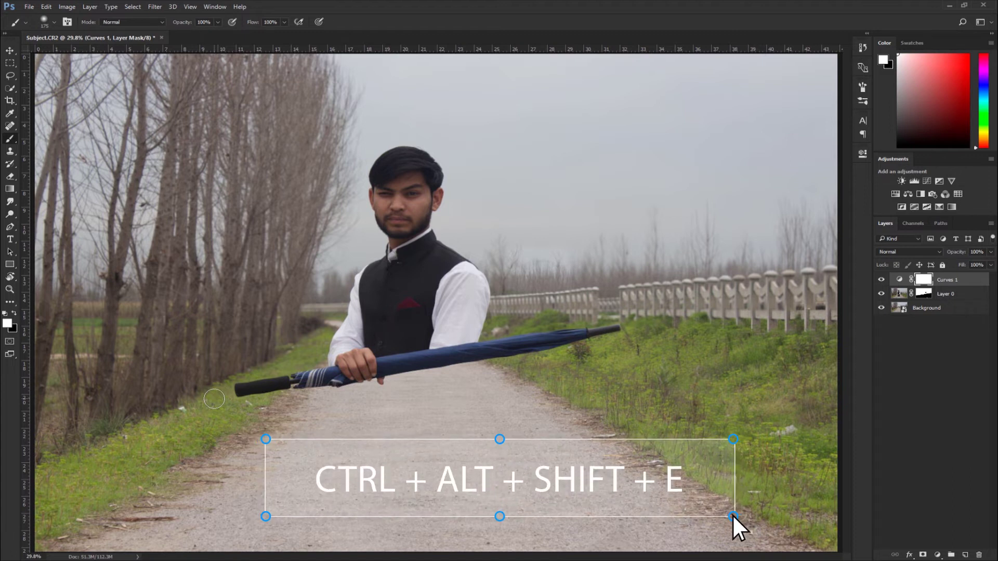
Stamp all visible layers into a new top layer and open it in the Camera Raw Filter
key(ctrl+alt+shift+e)
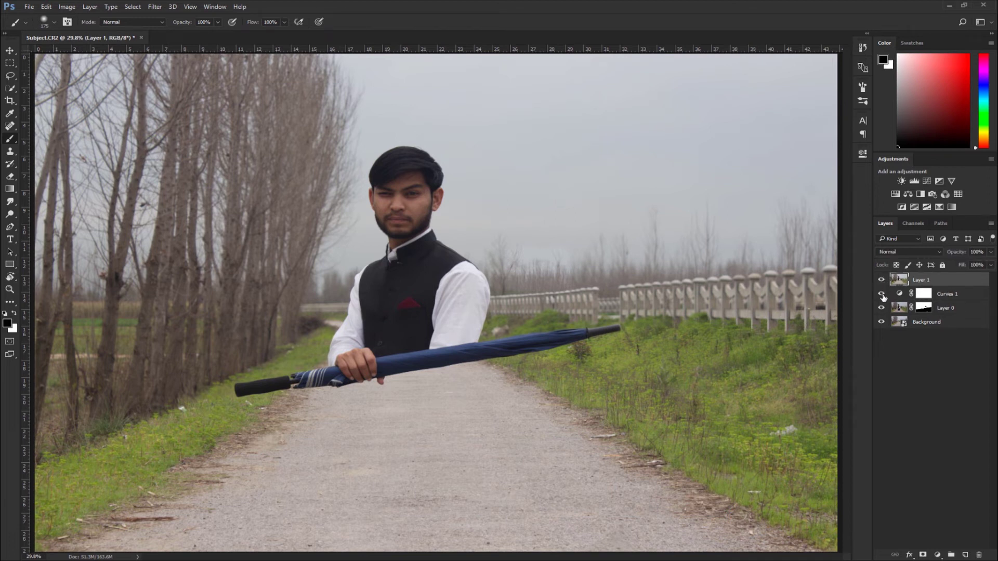
click(948, 296)
click(922, 279)
click(155, 7)
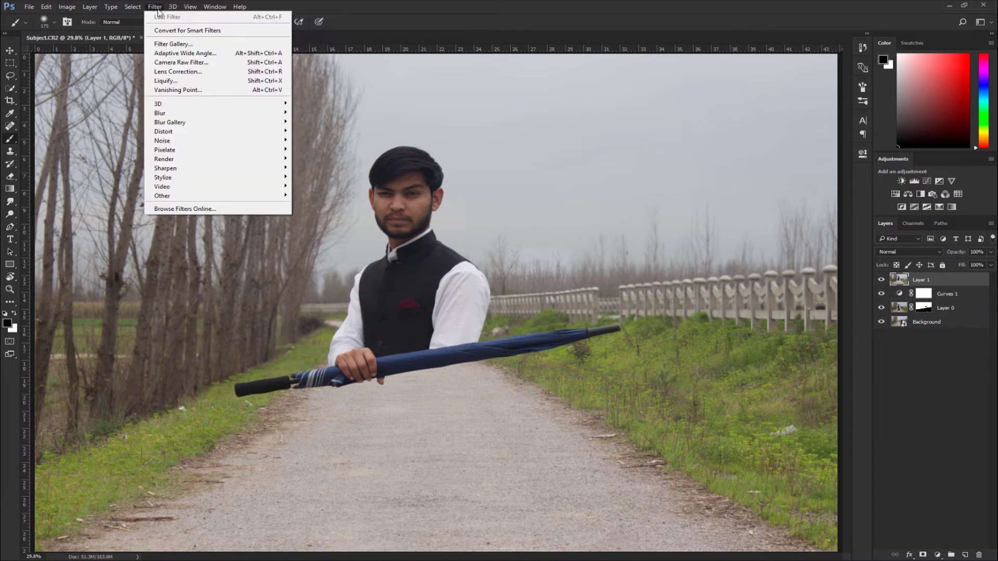
click(190, 63)
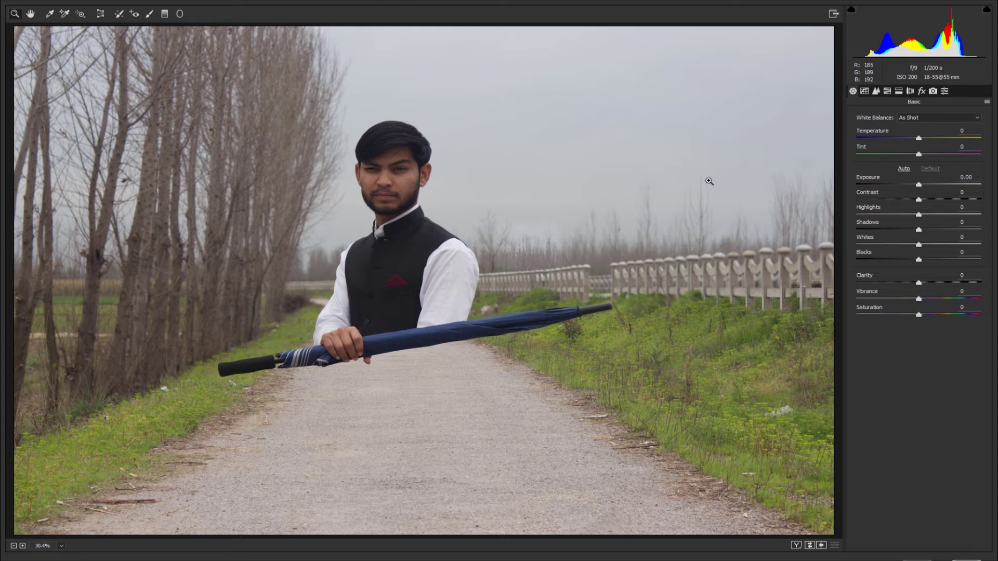
Set Exposure to +0.40, Contrast to +3, Highlights to +31, Shadows to +14, Clarity to +10 and Vibrance to +7
click(922, 185)
drag(922, 186, 925, 186)
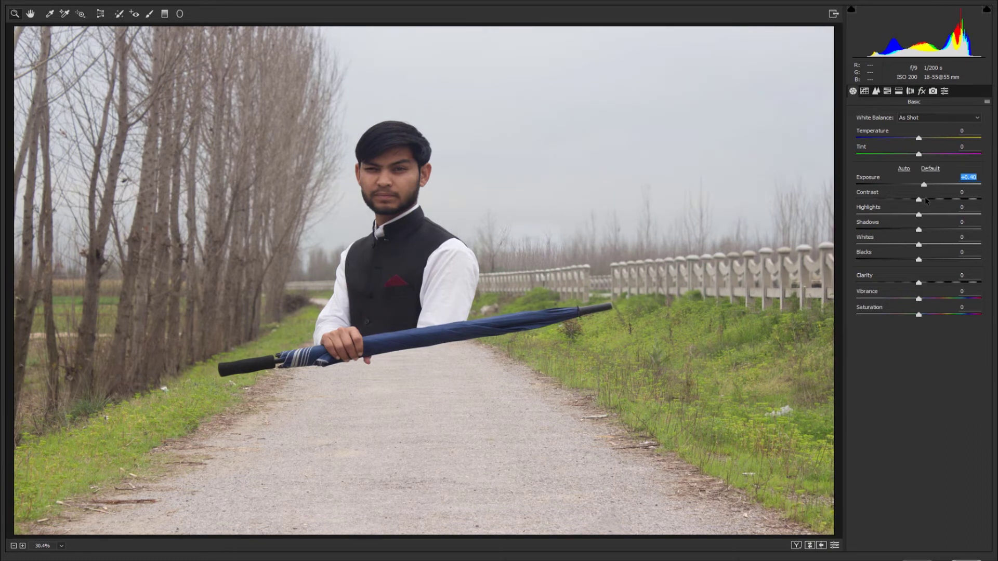
click(920, 200)
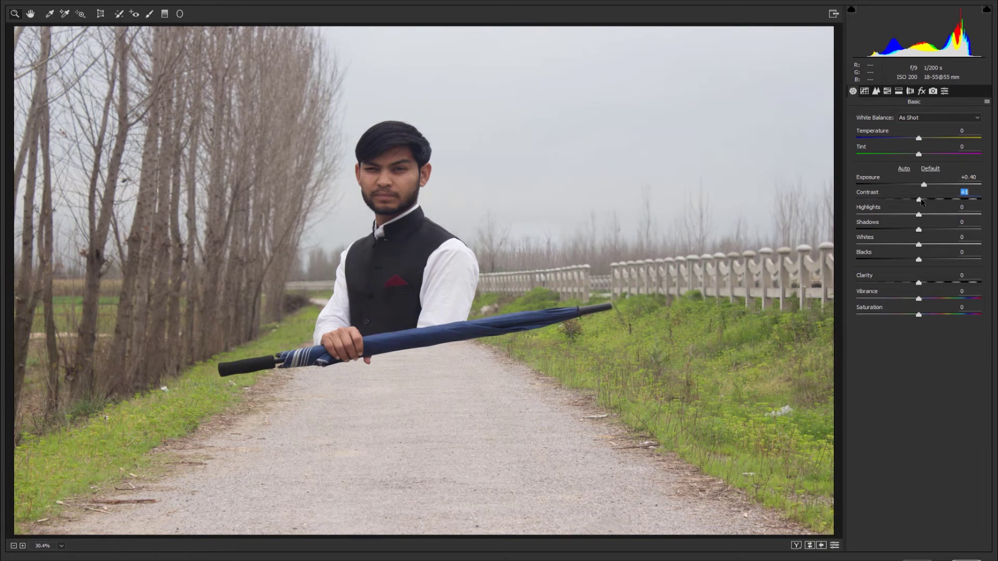
drag(920, 217, 939, 217)
click(927, 230)
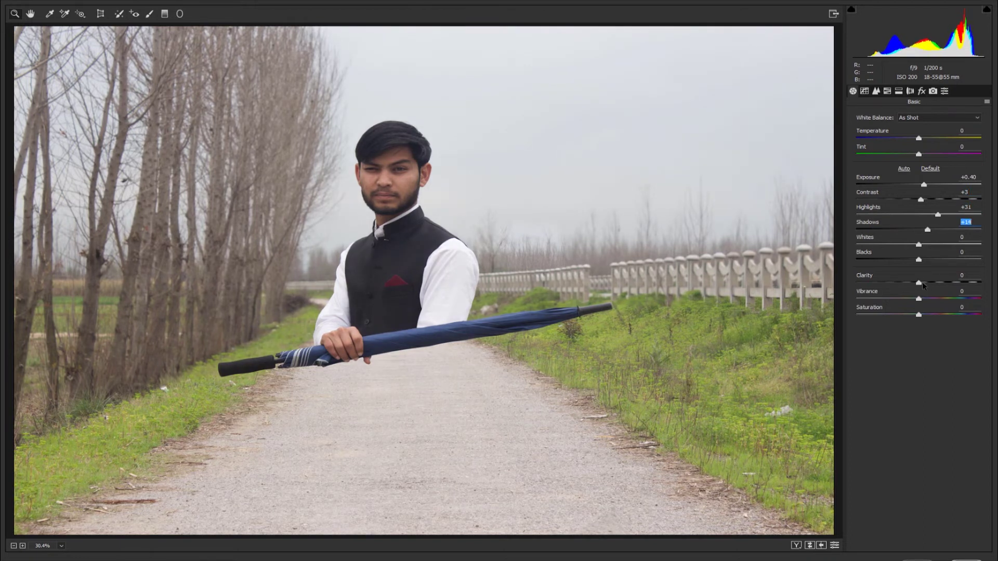
mouse_move(922, 285)
mouse_down()
mouse_move(943, 285)
mouse_move(928, 285)
mouse_move(926, 300)
mouse_up()
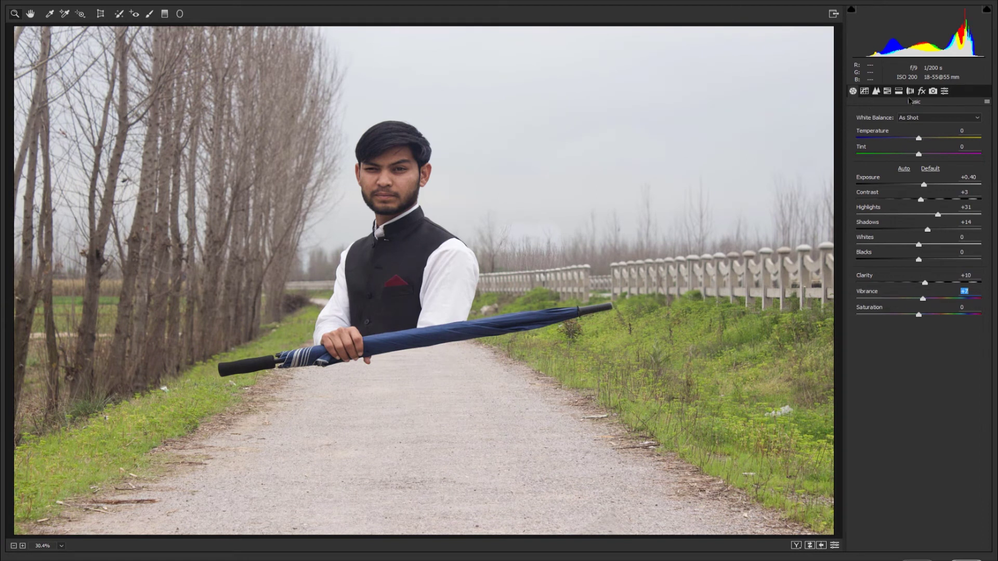
Adjust the HSL hues: shift blues, reds, greens and yellows to negative values and oranges slightly positive
click(887, 92)
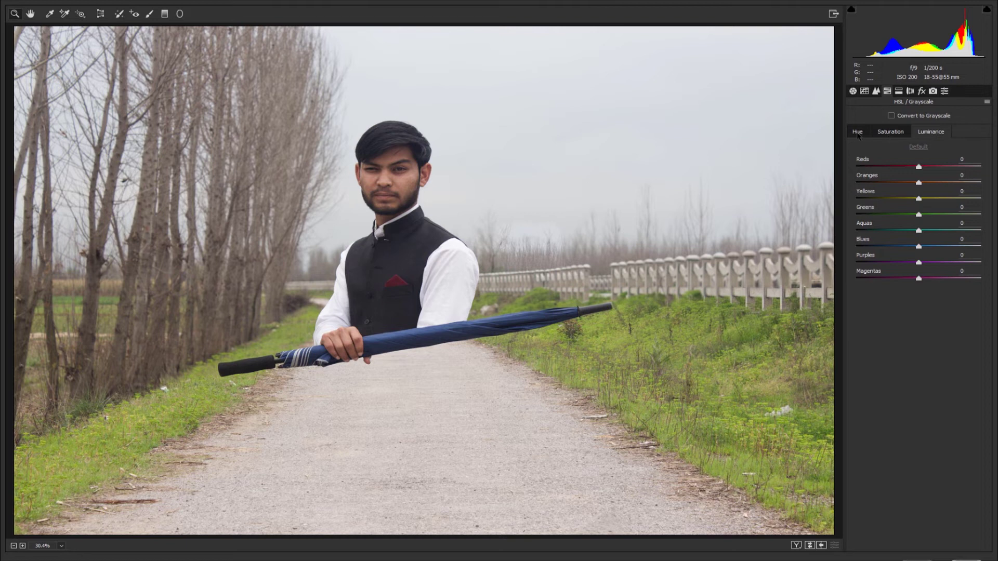
click(858, 135)
drag(918, 249, 897, 249)
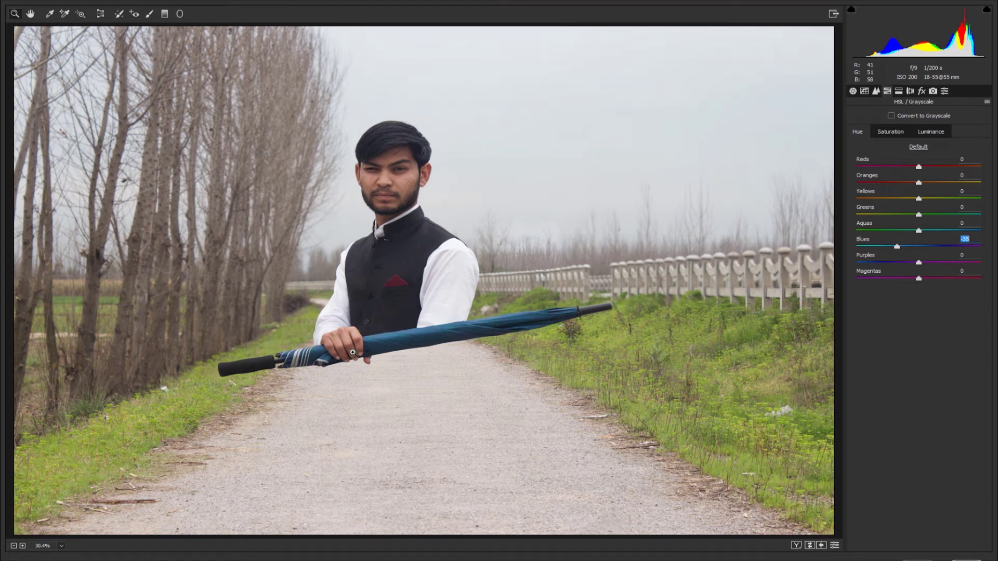
drag(897, 248, 892, 248)
drag(920, 169, 912, 171)
drag(910, 170, 911, 170)
click(921, 184)
drag(919, 215, 894, 216)
drag(919, 199, 887, 200)
Raise HSL saturation for reds to +22, yellows to +38, aquas and blues, and set luminance to +16 for aquas and +40 for blues
click(890, 132)
drag(919, 168, 942, 199)
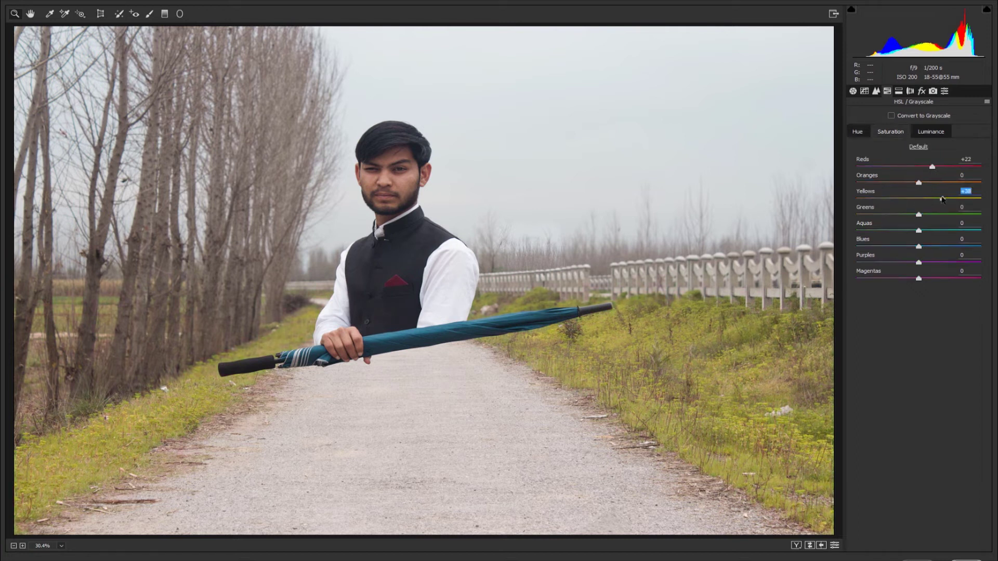
drag(920, 232, 940, 232)
mouse_move(920, 248)
mouse_down()
mouse_move(935, 248)
mouse_move(929, 232)
mouse_up()
click(928, 133)
drag(919, 248, 945, 250)
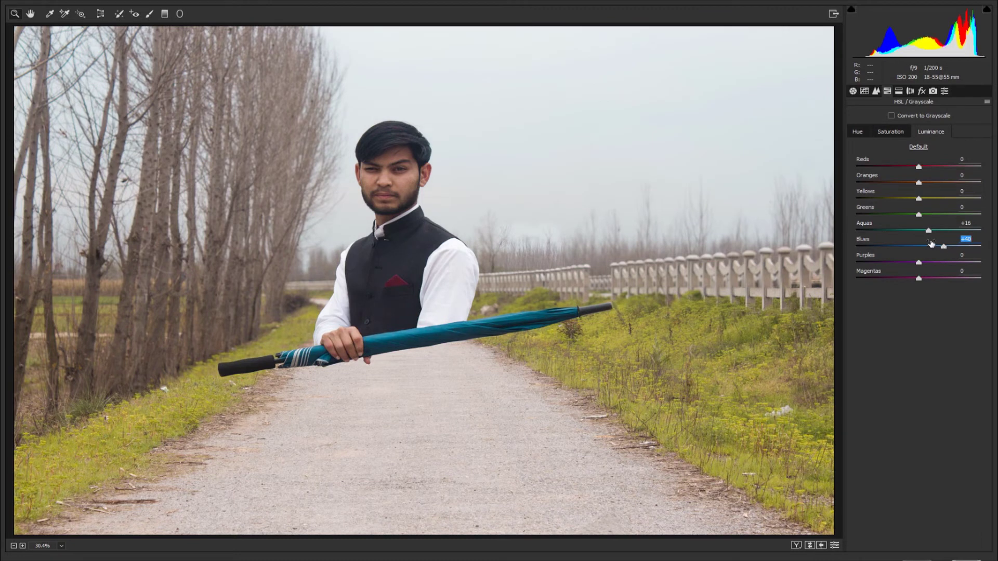
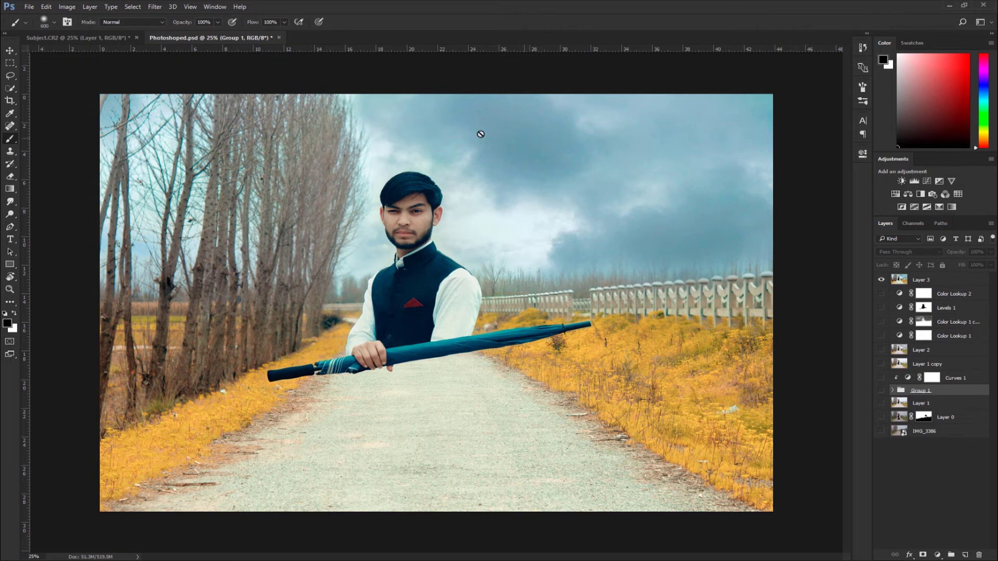
Place the sky clouds12 image into Subject.CR2, then enlarge it and position it over the upper-right sky area
click(98, 41)
click(29, 7)
click(76, 186)
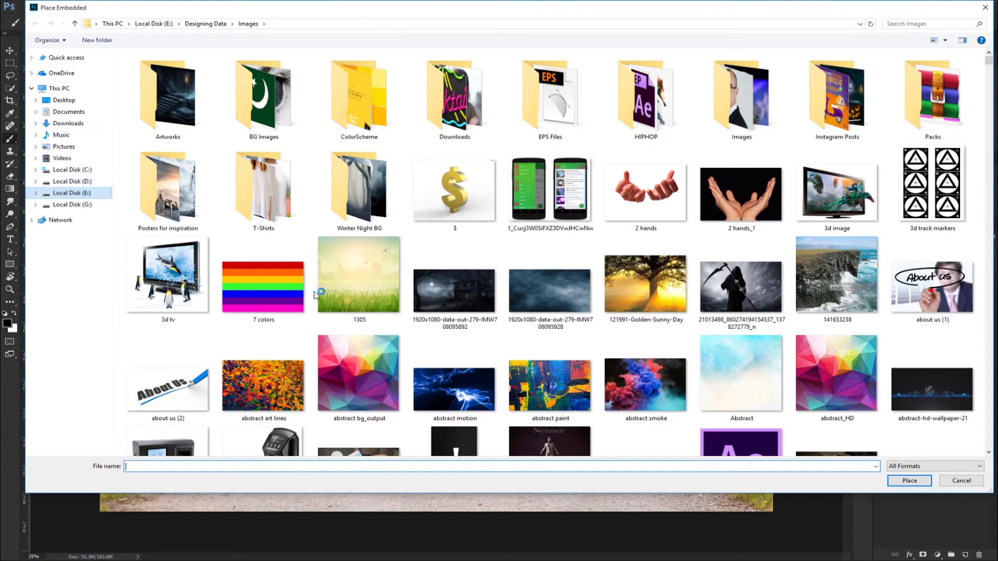
click(376, 294)
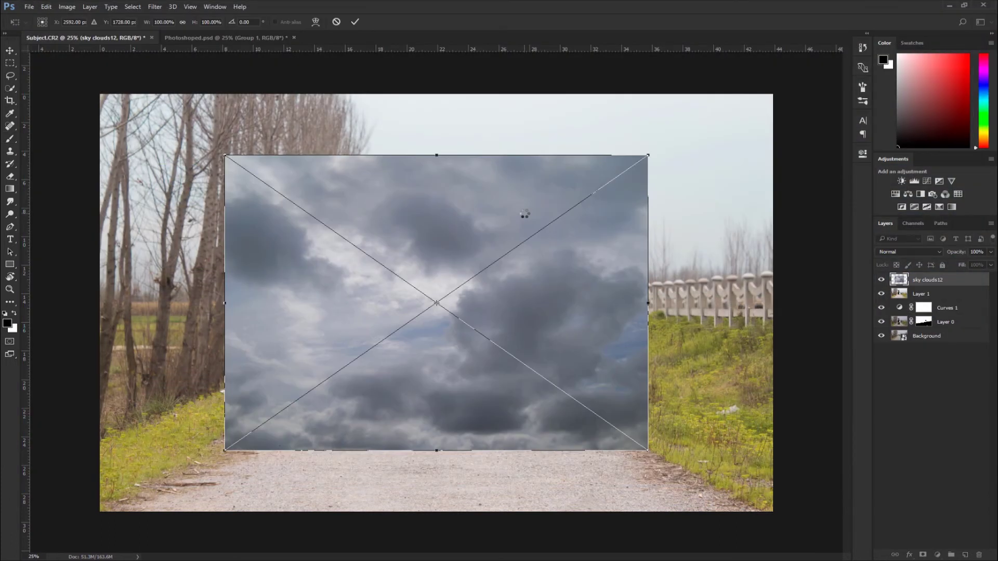
drag(649, 156, 694, 128)
drag(623, 255, 735, 172)
key(Return)
Lower the sky clouds12 layer's opacity to 65% and add a layer mask to it
key(b)
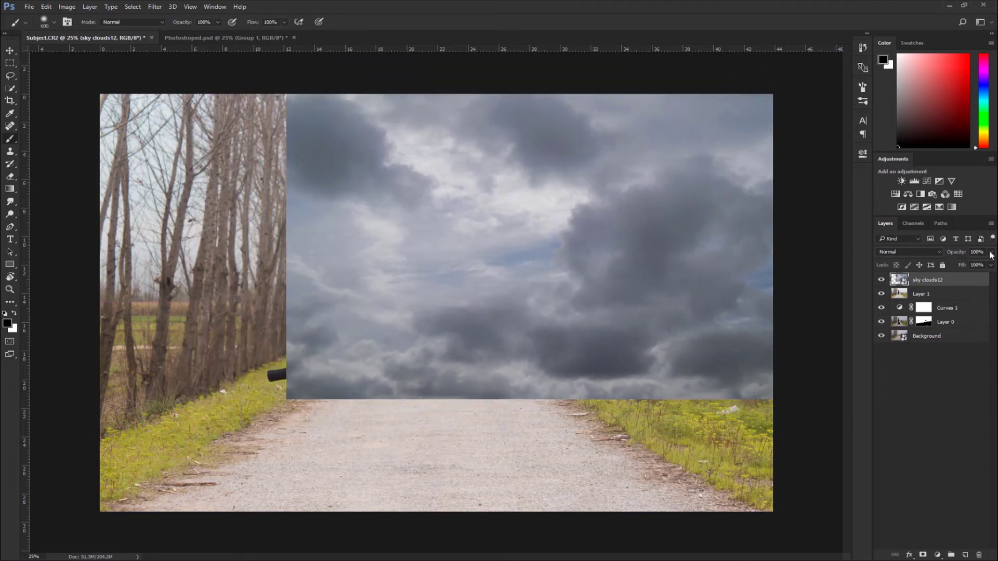
drag(991, 258, 973, 267)
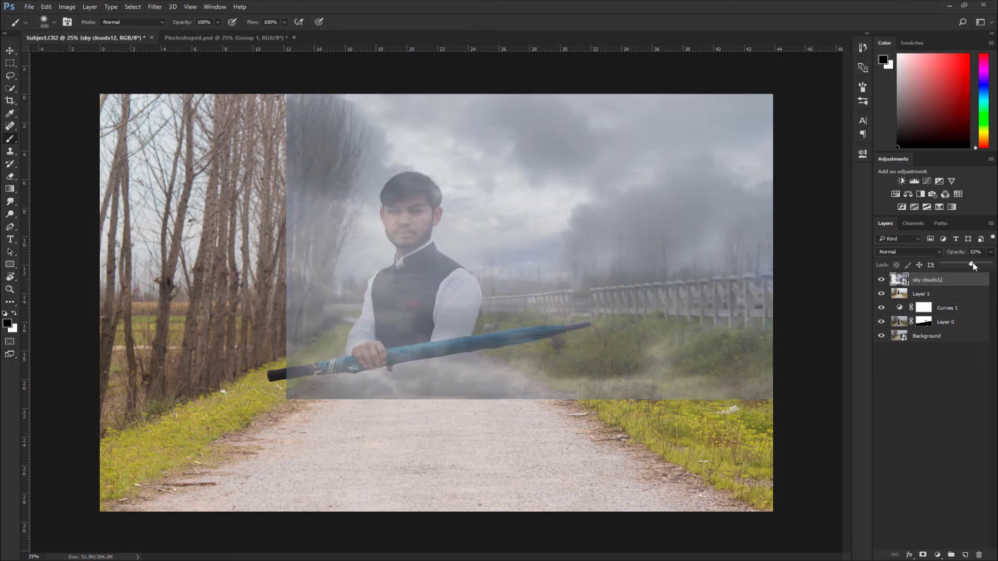
drag(974, 266, 974, 266)
click(924, 555)
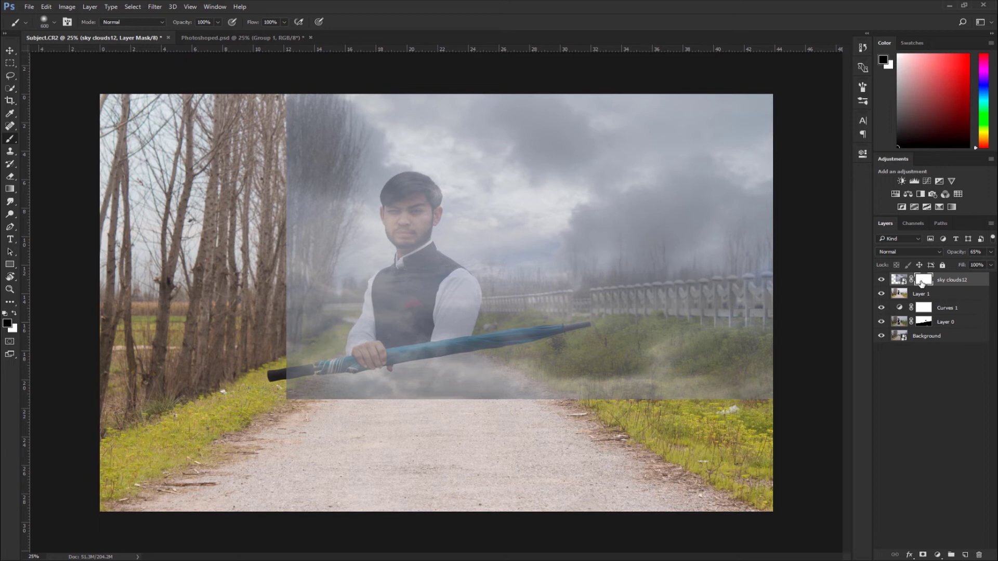
Paint black on the sky clouds12 mask to remove the clouds from the road, grass, fence, umbrella and trees
mouse_move(308, 395)
mouse_down()
mouse_move(713, 407)
mouse_move(757, 396)
mouse_move(770, 379)
mouse_move(710, 369)
mouse_move(342, 374)
mouse_move(279, 347)
mouse_up()
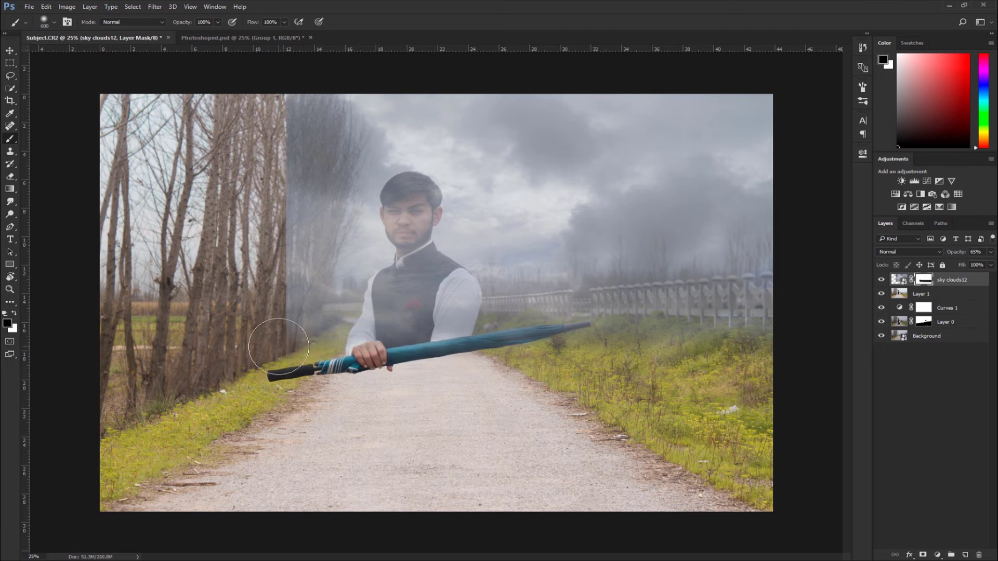
mouse_move(279, 346)
mouse_down()
mouse_move(275, 338)
mouse_move(771, 323)
mouse_move(774, 296)
mouse_move(568, 318)
mouse_move(463, 303)
mouse_move(395, 320)
mouse_up()
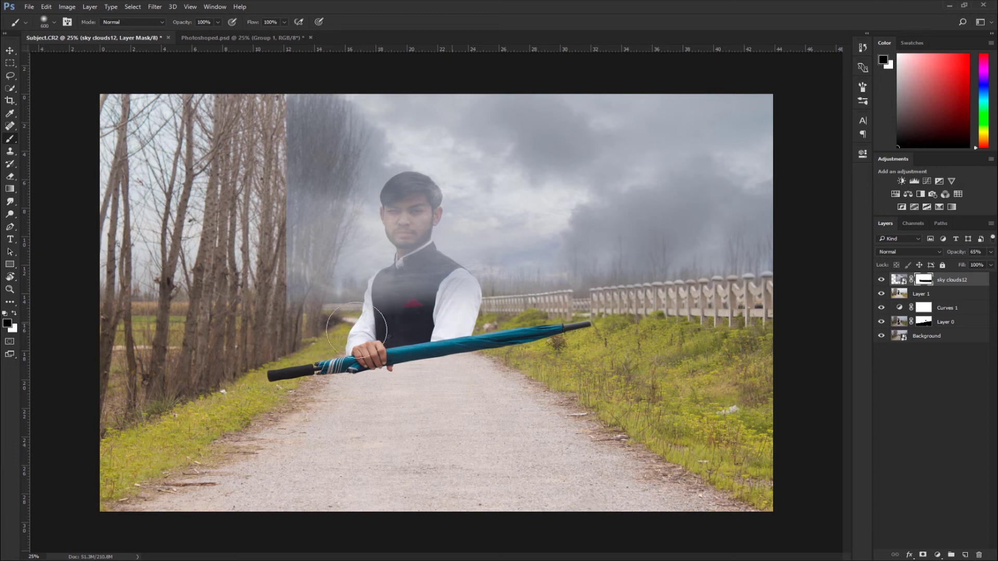
drag(328, 130, 312, 292)
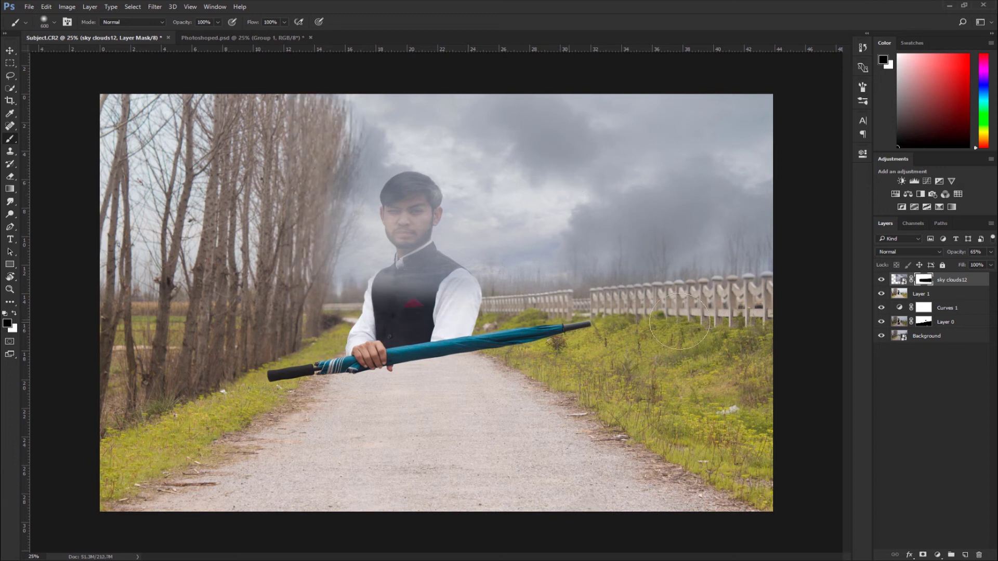
Mask the clouds off the man's head and upper body with a smaller brush and set the cloud layer's opacity to 100%
key(bracketleft)
key(bracketleft)
key(bracketleft)
key(bracketleft)
mouse_move(410, 195)
mouse_down()
mouse_move(402, 236)
mouse_move(382, 293)
mouse_move(467, 294)
mouse_move(404, 187)
mouse_move(428, 225)
mouse_move(447, 318)
mouse_move(369, 295)
mouse_move(393, 192)
mouse_move(416, 208)
mouse_up()
click(992, 252)
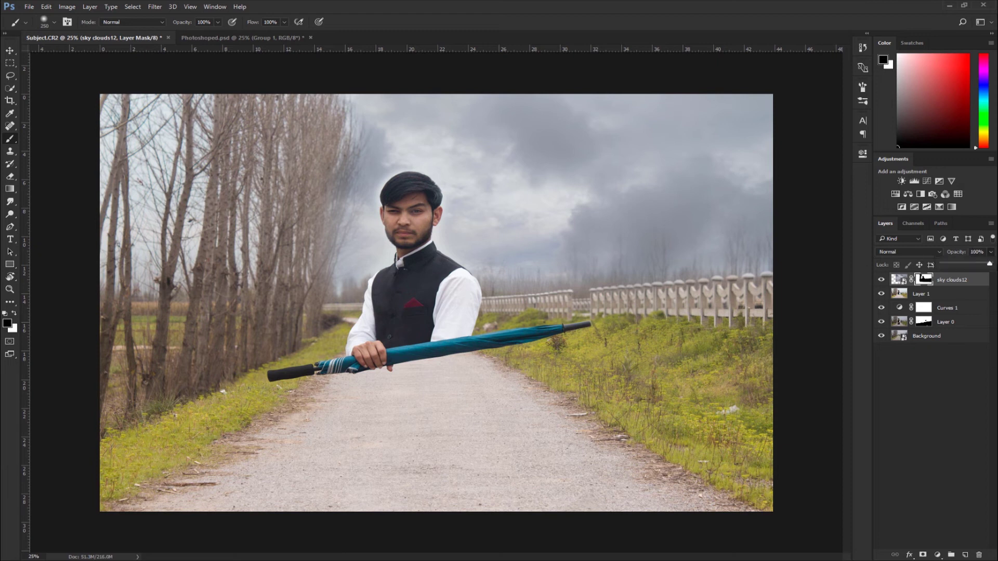
drag(972, 263, 990, 264)
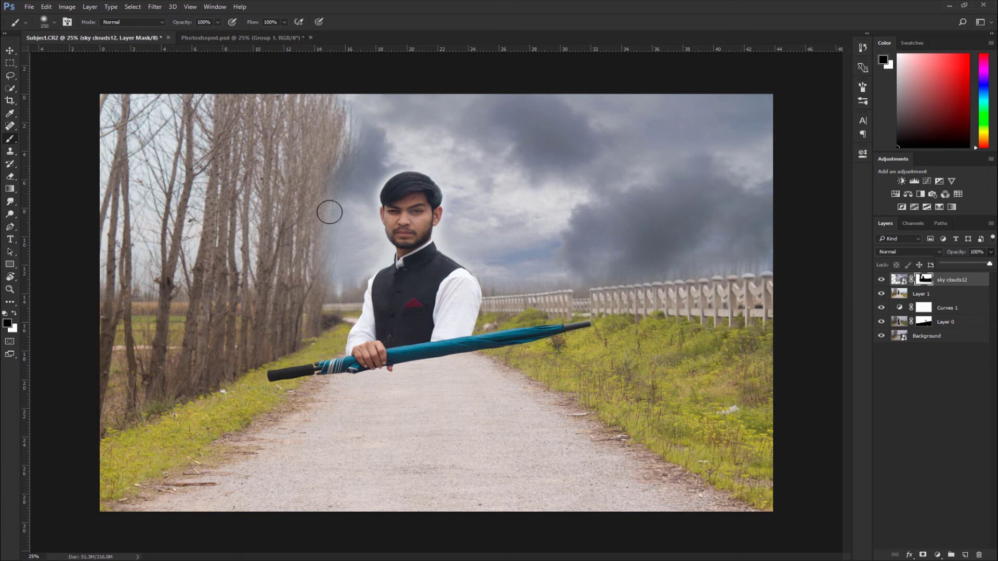
Duplicate Layer 1, move the copy above sky clouds12 and set its blend mode to Darken
click(936, 295)
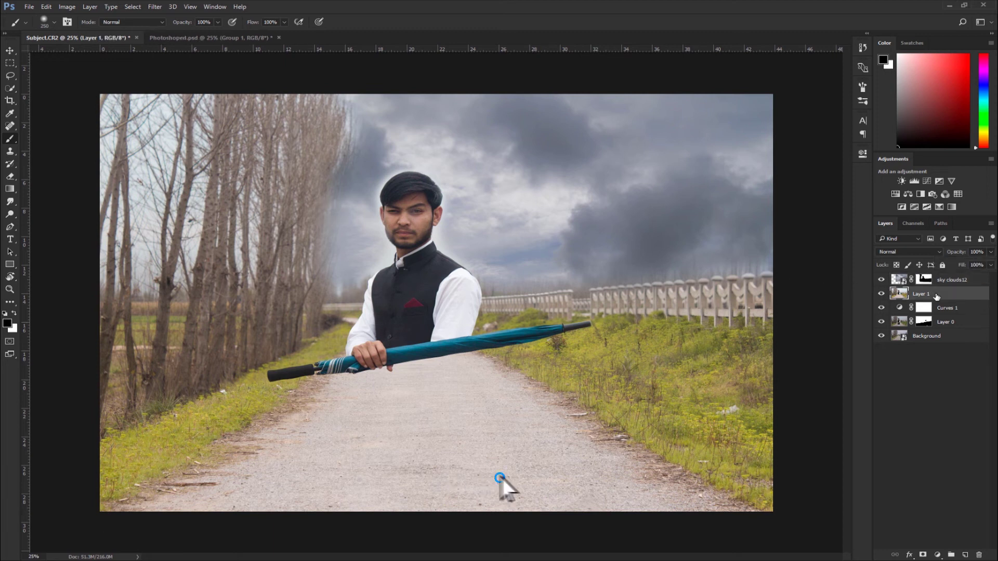
key(ctrl+j)
drag(934, 295, 922, 277)
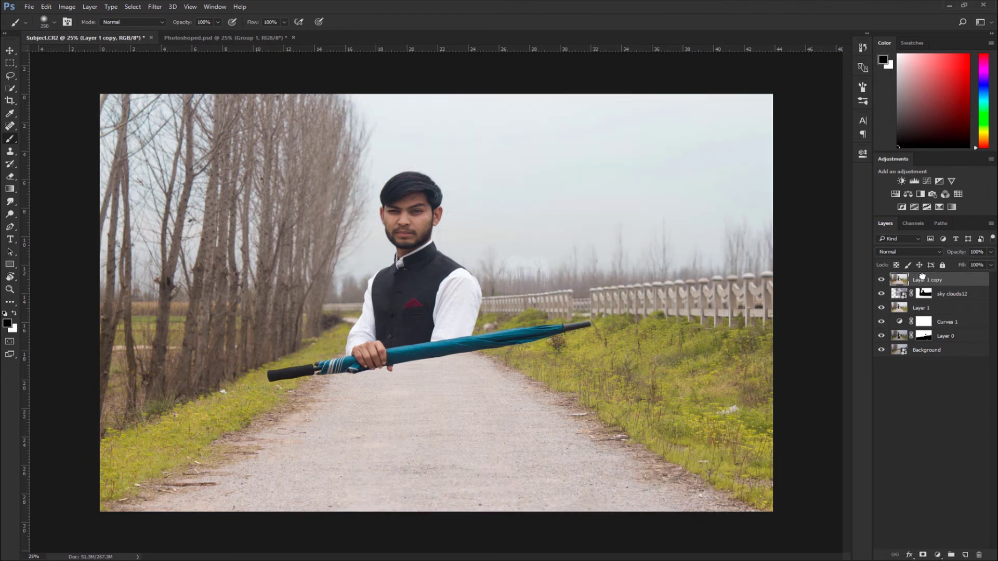
click(925, 252)
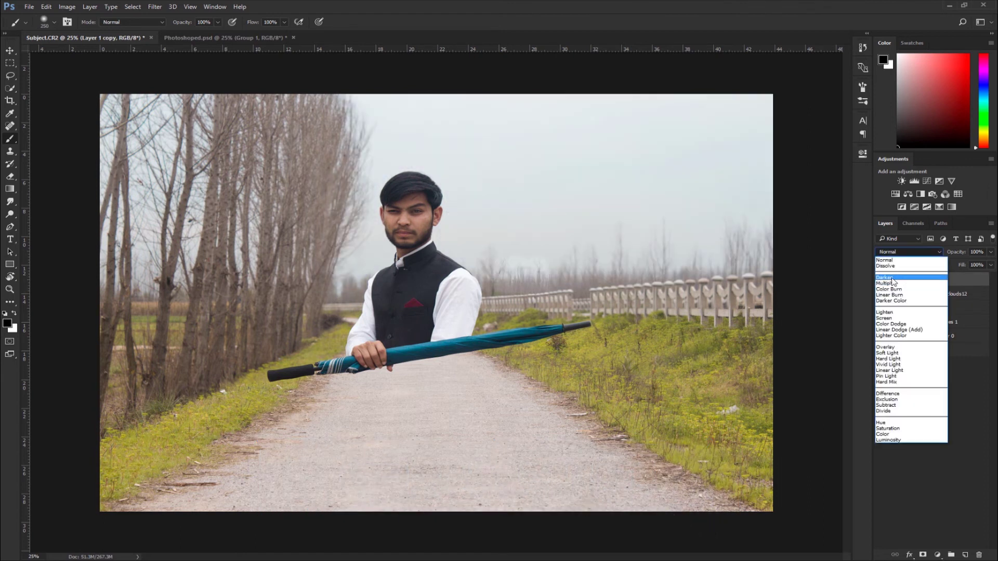
click(905, 284)
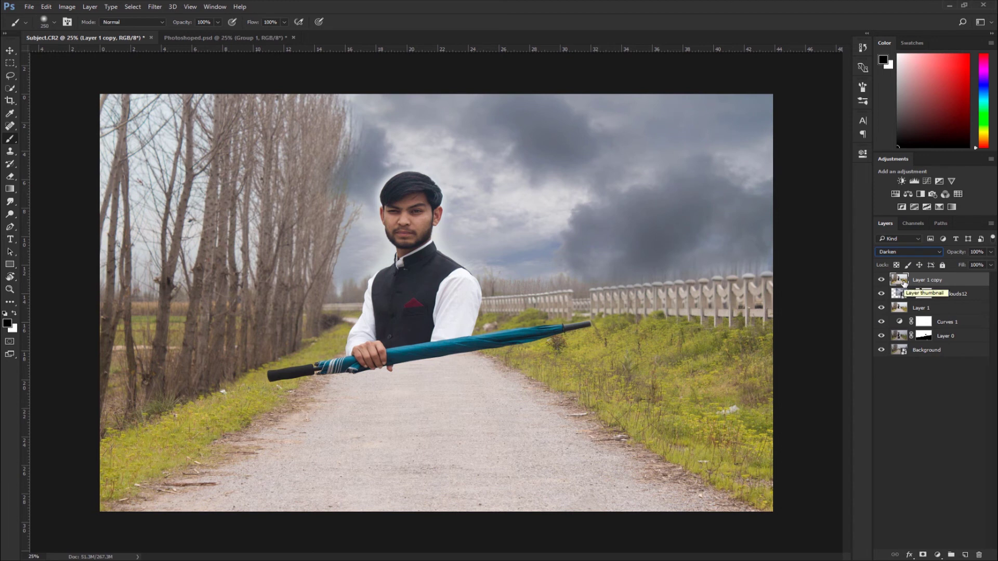
Paint on the sky clouds12 mask with a larger brush to fade the clouds along the tree edge and the horizon
click(939, 295)
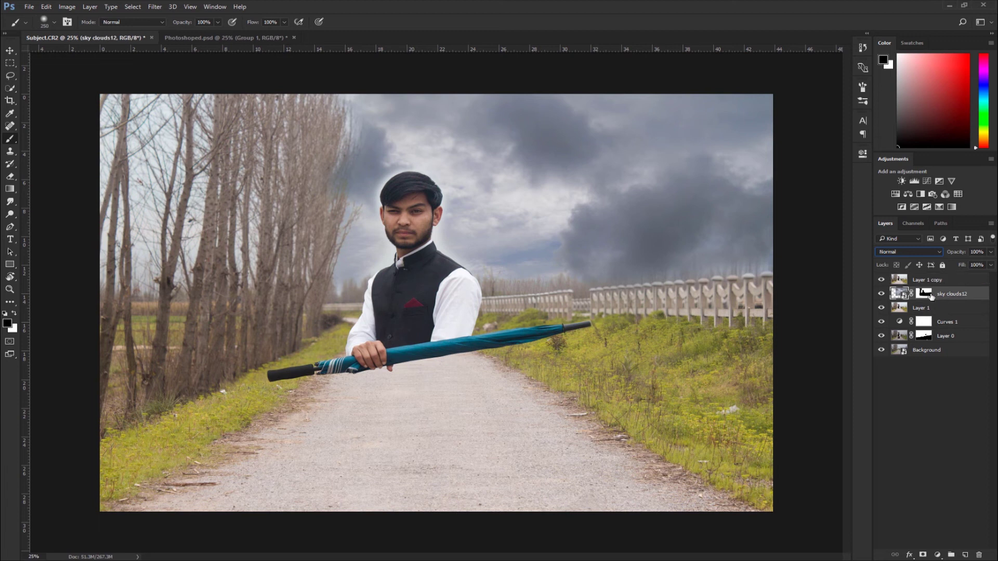
click(924, 293)
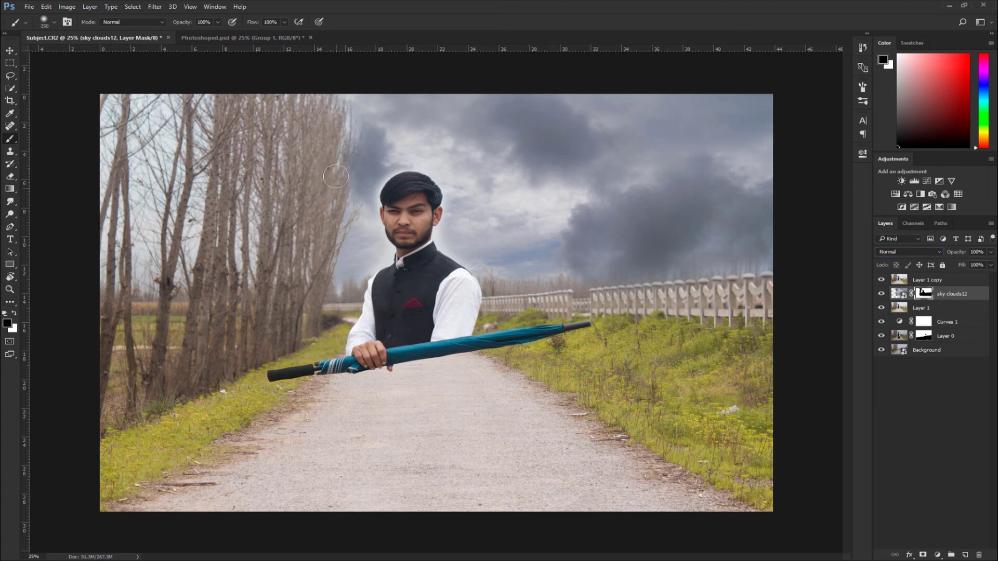
key(bracketright)
key(bracketright)
key(bracketright)
key(bracketright)
key(bracketright)
key(bracketright)
key(bracketright)
drag(327, 156, 317, 228)
key(bracketright)
key(bracketright)
key(bracketright)
key(bracketright)
key(bracketright)
key(bracketright)
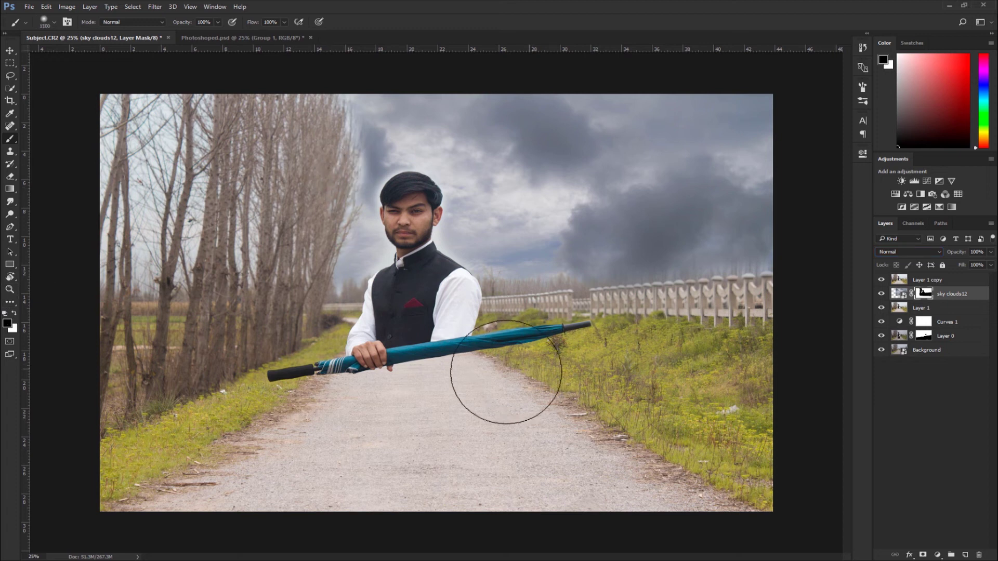
drag(618, 378, 702, 312)
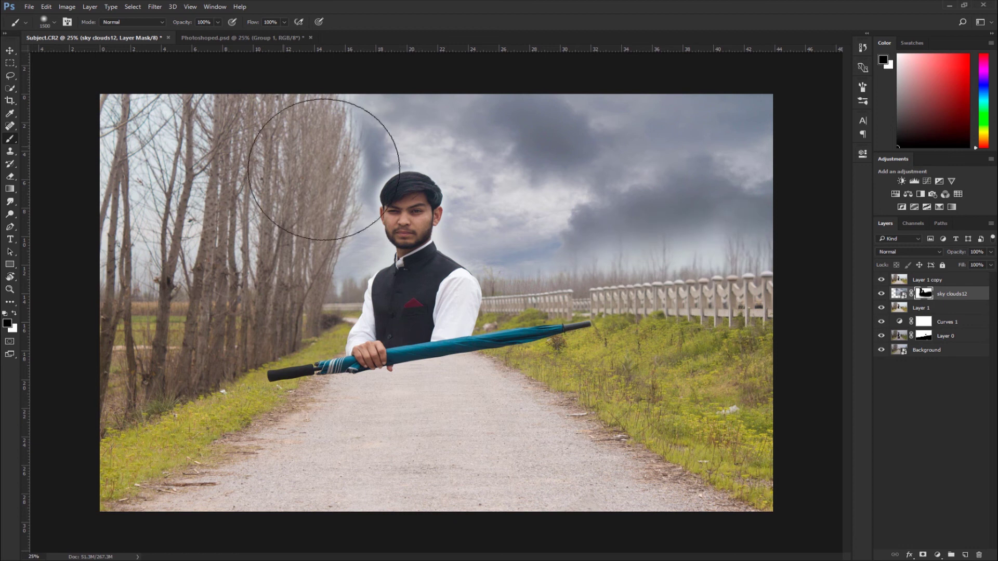
Reduce the brush opacity and soften the dark cloud beside the man's head on the sky clouds12 mask
key(bracketleft)
click(217, 22)
drag(211, 32, 196, 36)
click(414, 217)
Add a Curves adjustment layer directly above the sky clouds12 layer
key(v)
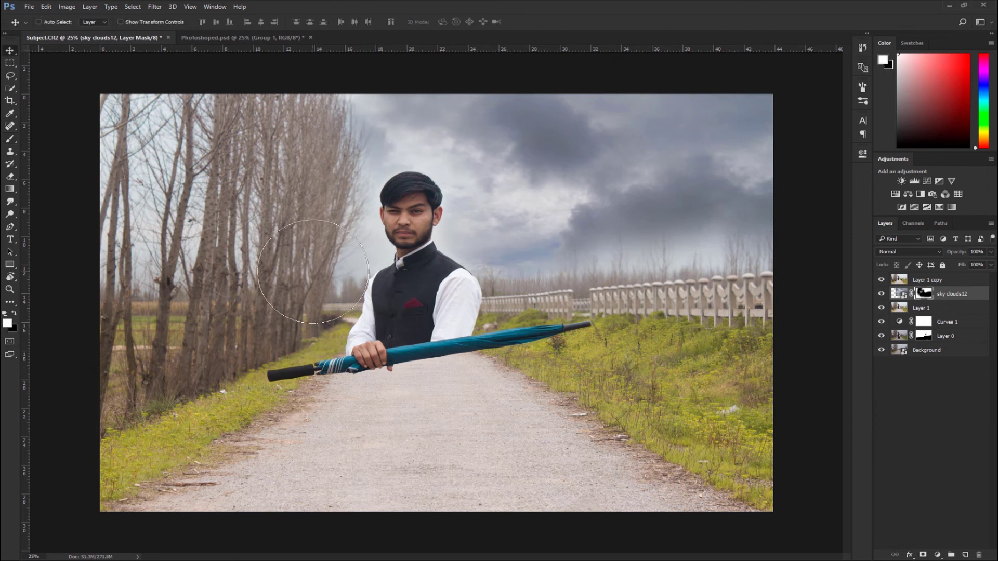
click(899, 294)
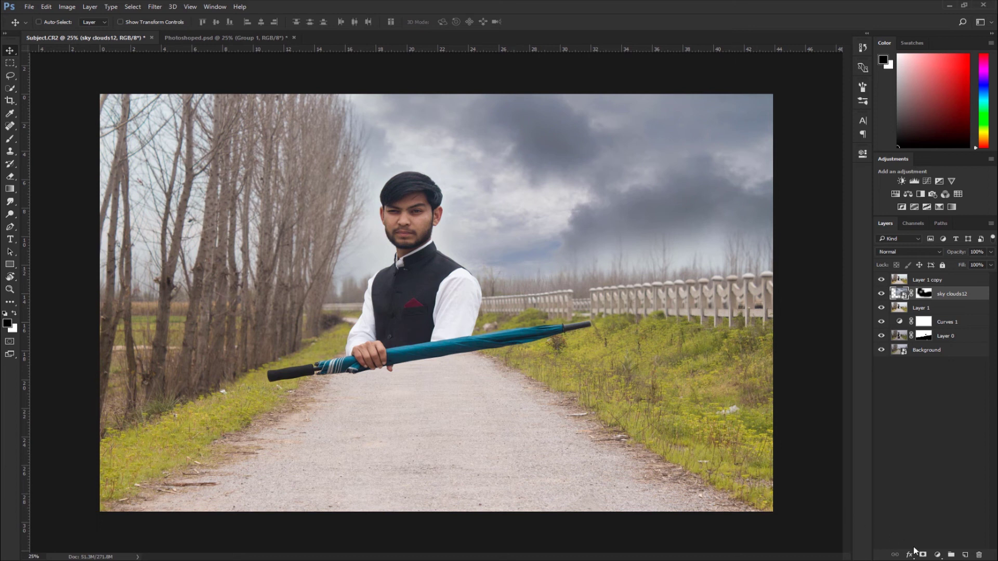
click(938, 555)
click(900, 403)
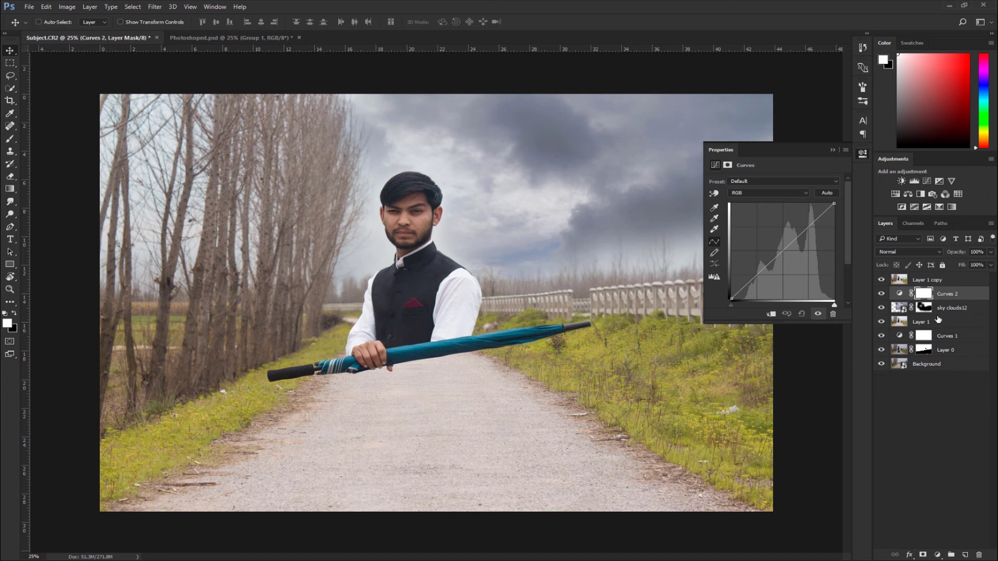
click(958, 311)
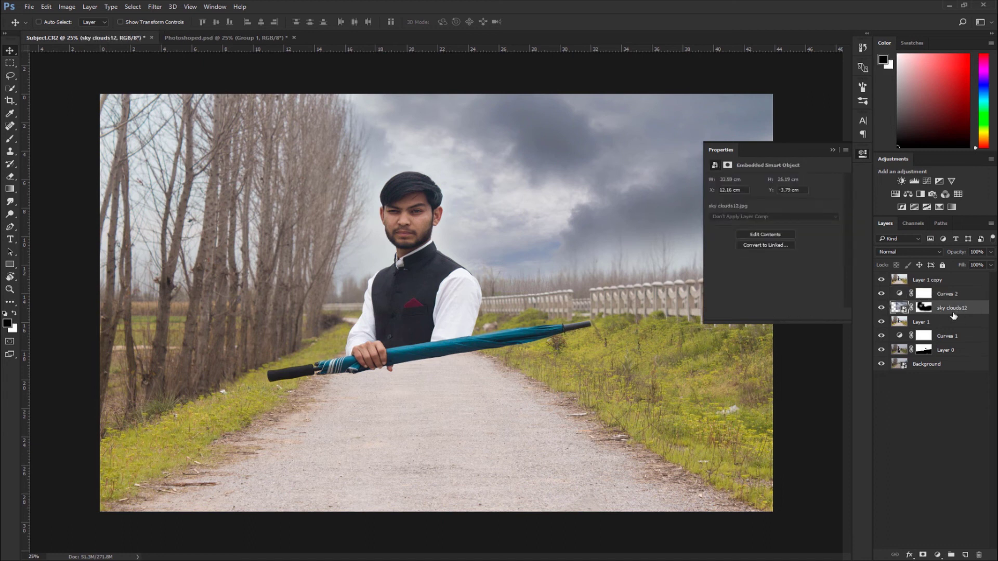
click(902, 294)
drag(804, 232, 803, 226)
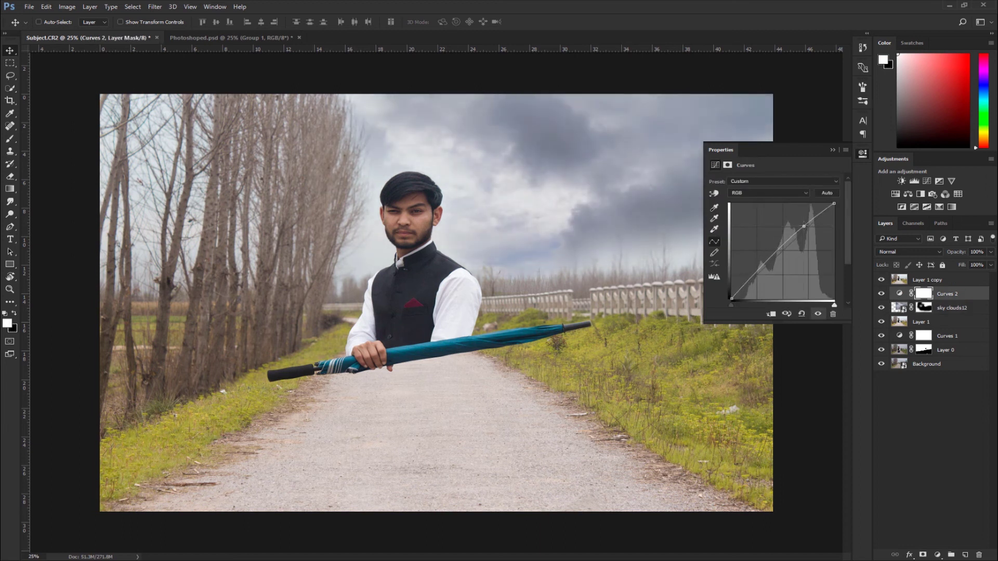
click(802, 314)
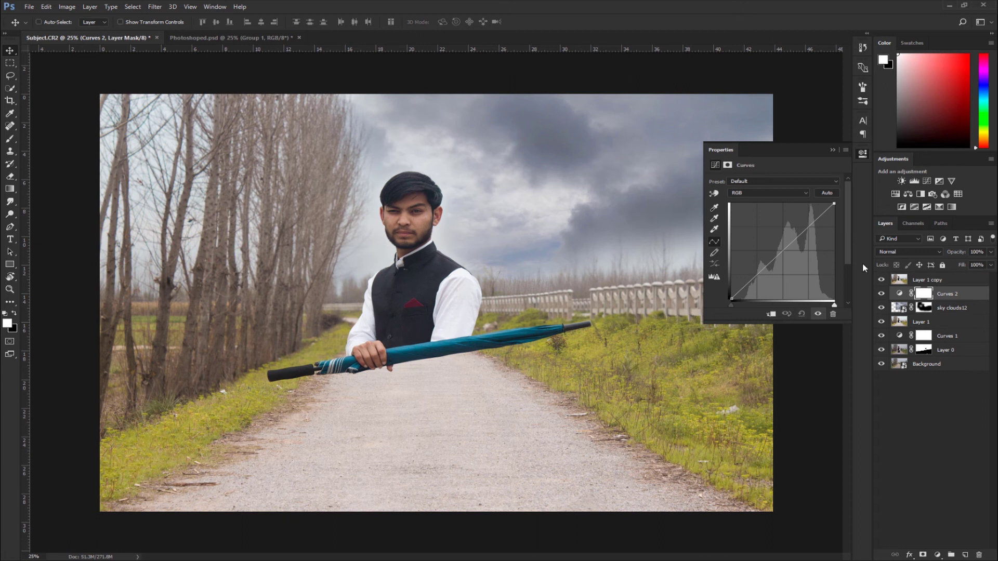
Clip the Curves 2 adjustment to the sky clouds12 layer and lift its curve slightly to brighten the clouds
click(949, 299)
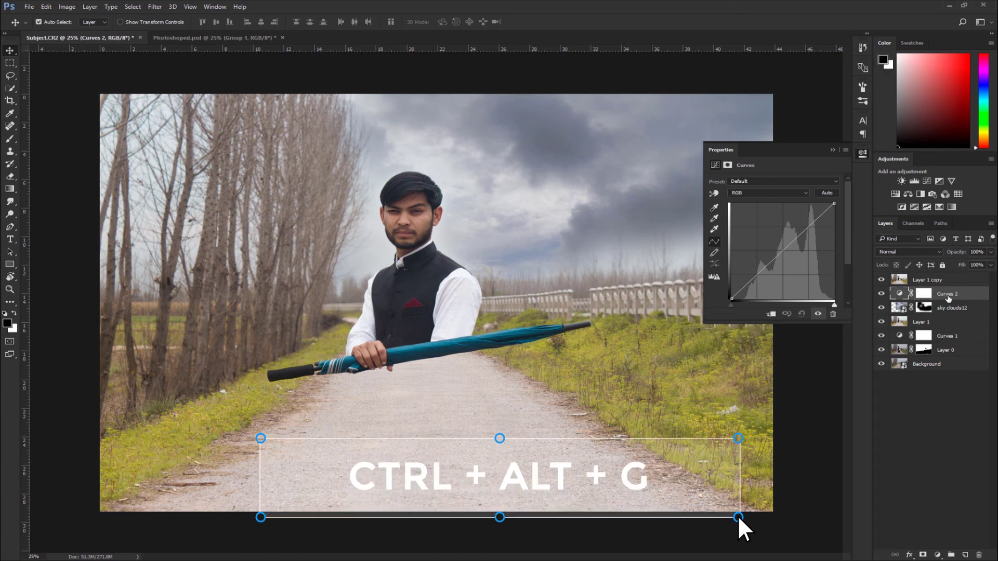
key(ctrl+alt+g)
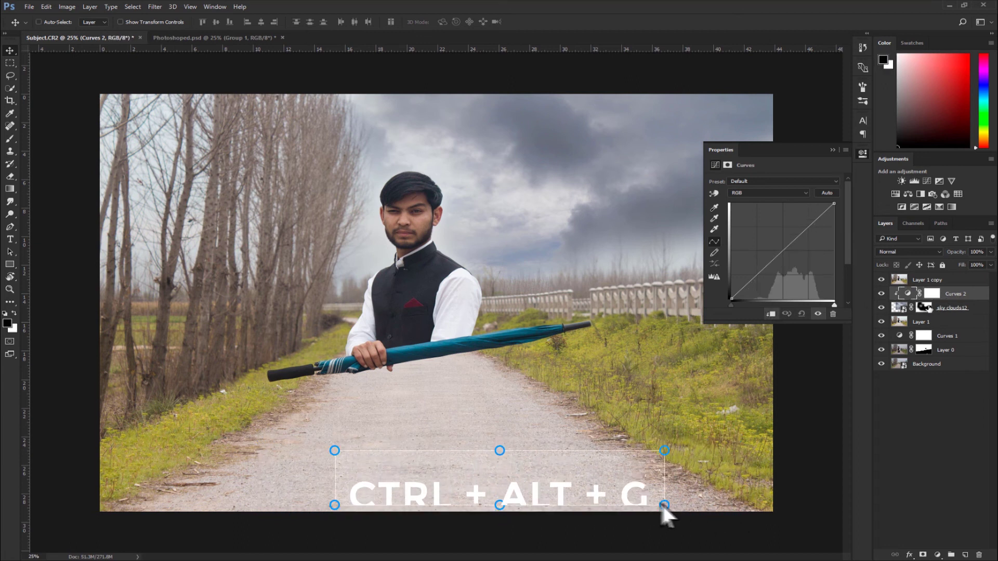
click(960, 309)
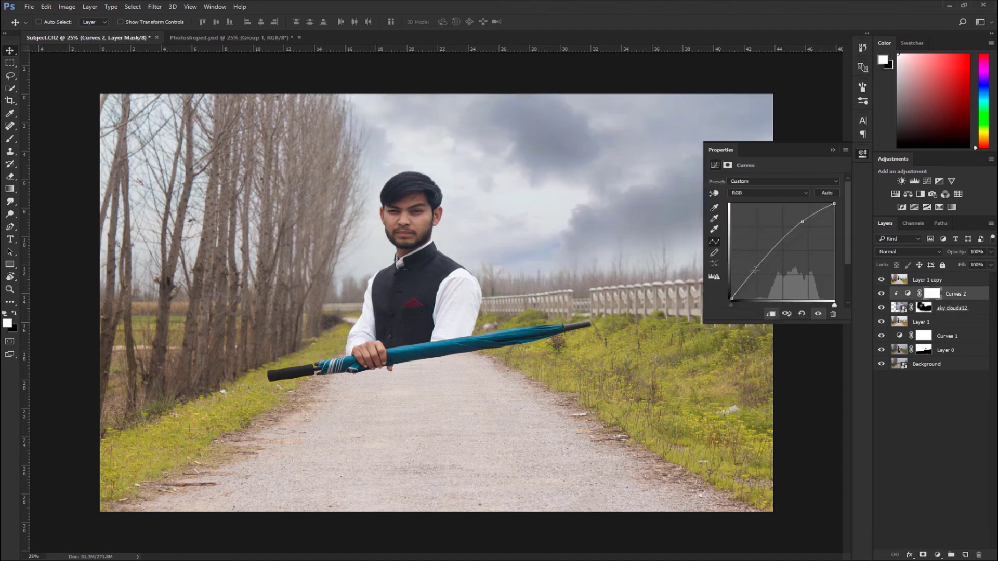
drag(755, 271, 755, 274)
drag(803, 222, 805, 225)
click(833, 150)
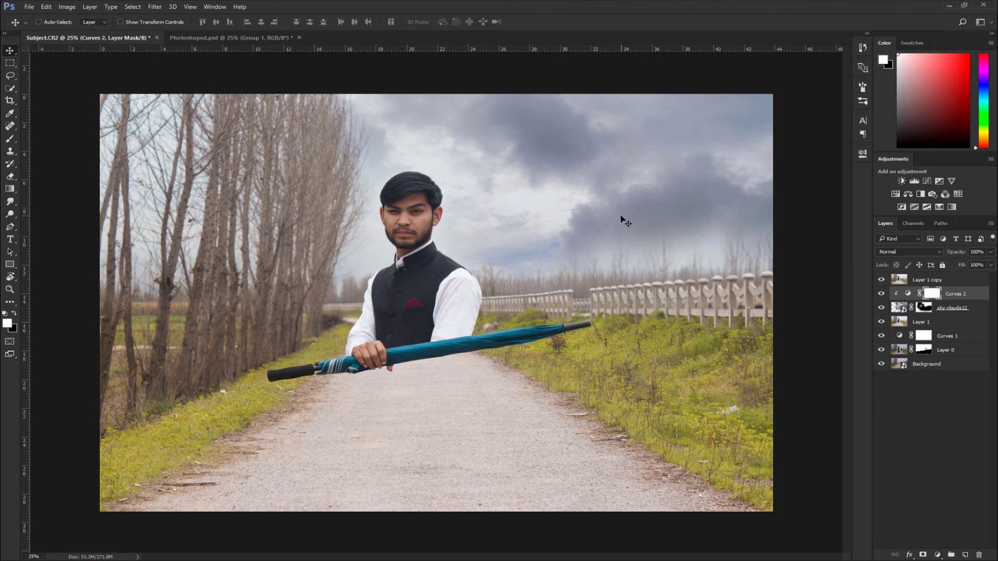
Add a Color Lookup adjustment above Layer 1 copy using the Kodak 5205 Fuji 3510 (by Adobe).cube 3D LUT
click(936, 281)
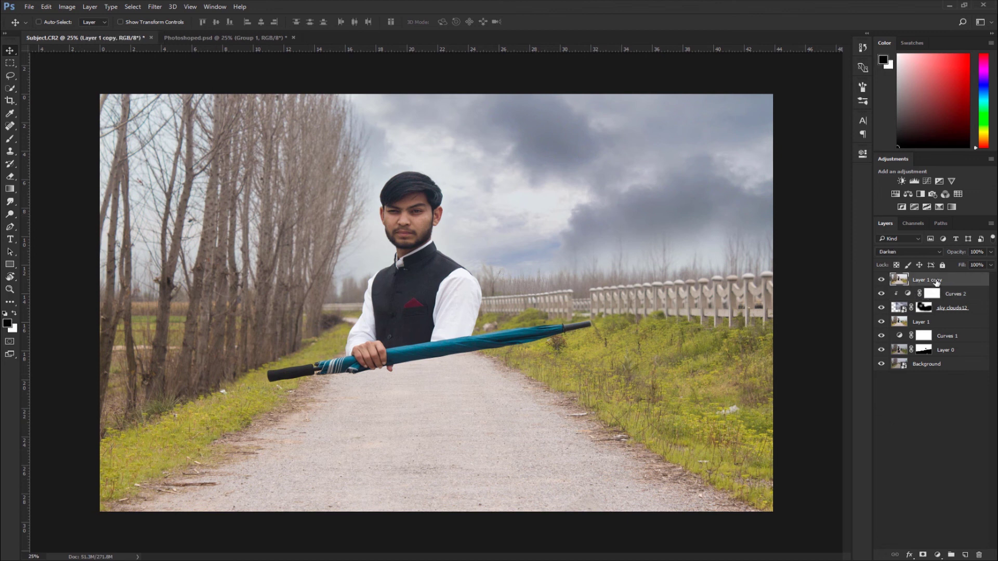
click(937, 554)
click(928, 500)
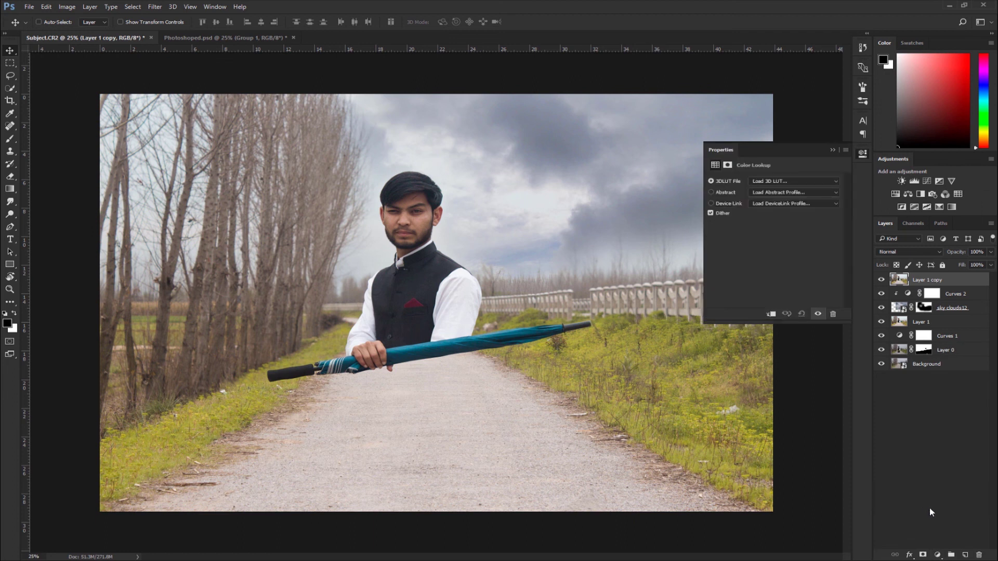
click(774, 181)
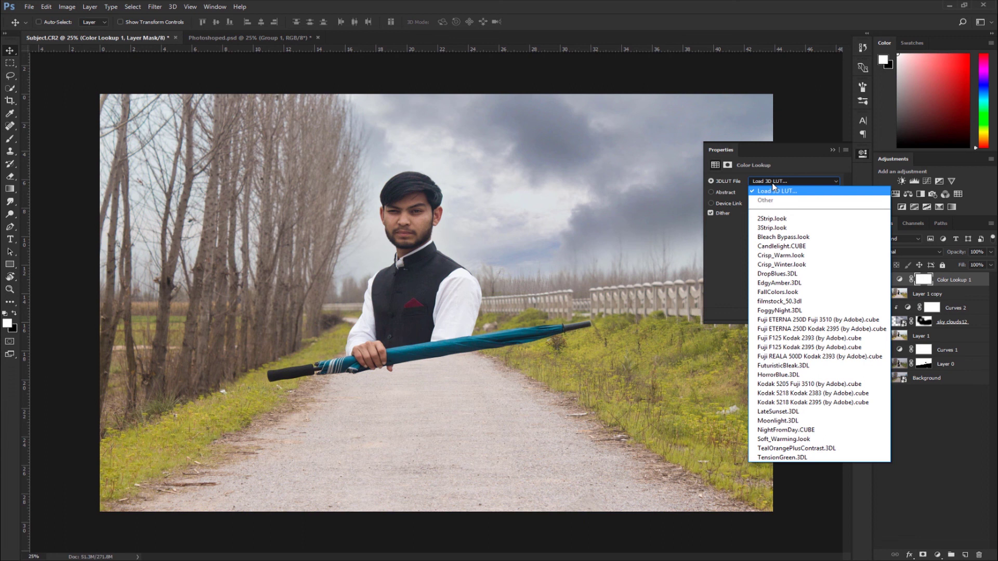
click(802, 385)
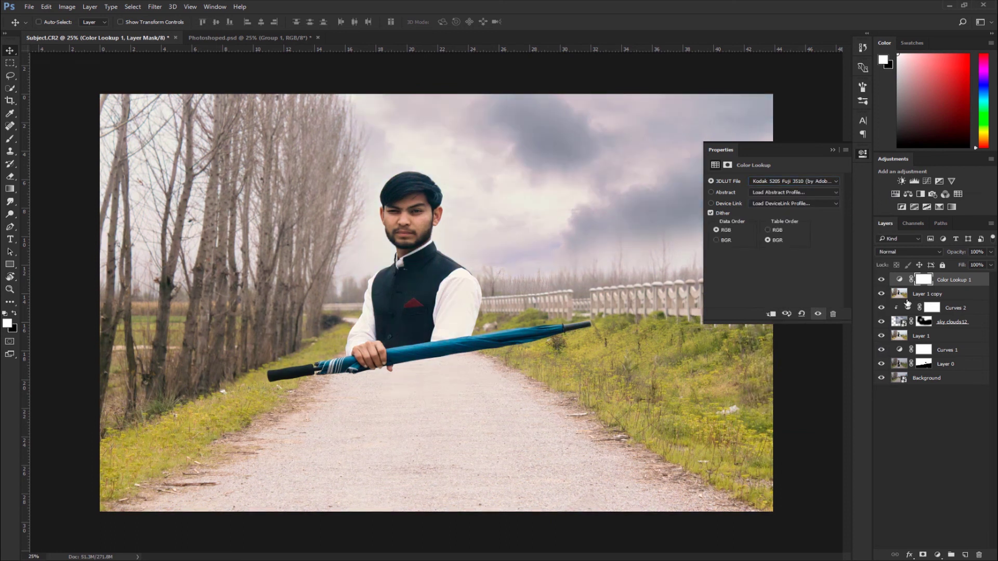
Stamp the visible layers into a new top layer and switch to Photoshoped.psd to view the finished reference edit
click(952, 283)
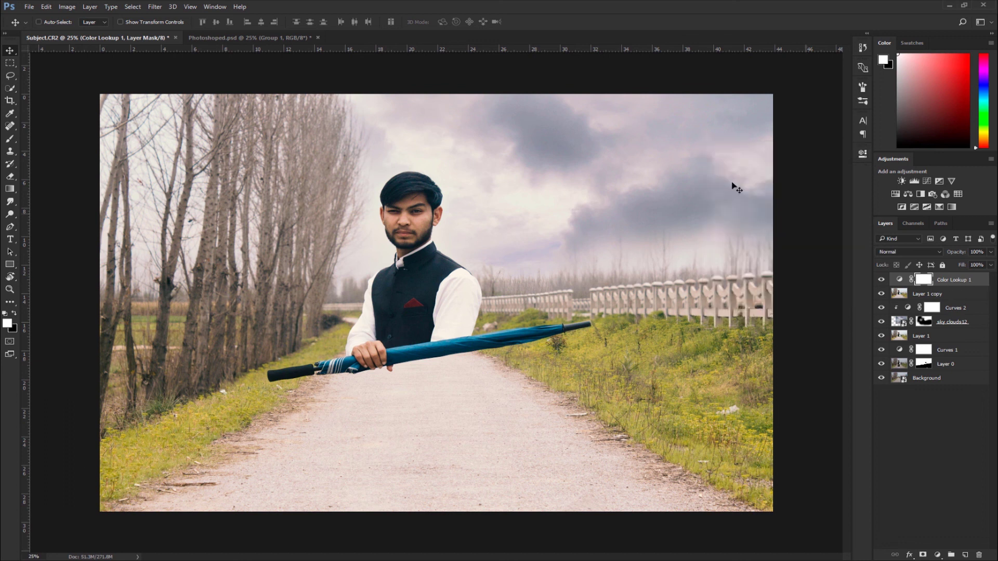
click(283, 39)
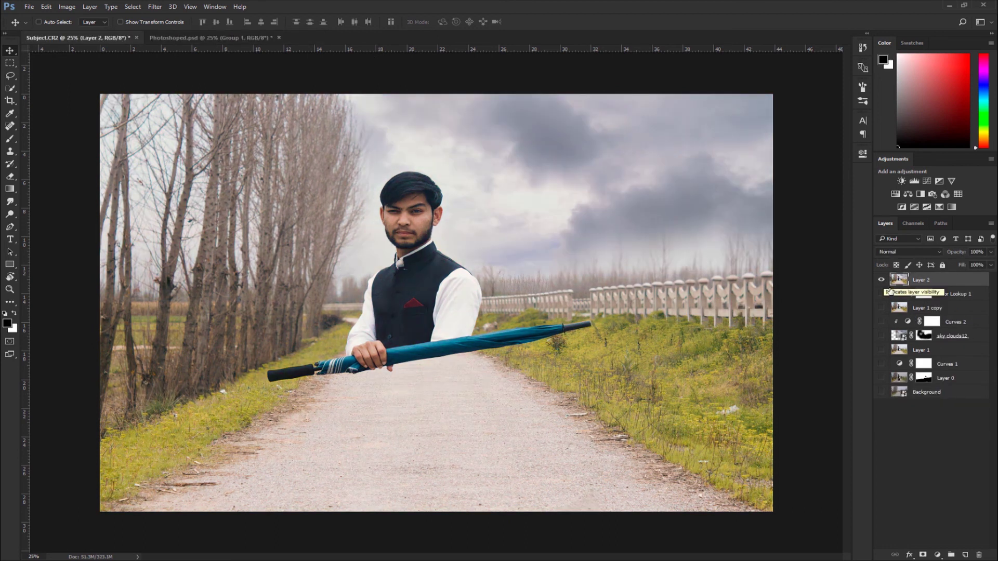
key(ctrl+Tab)
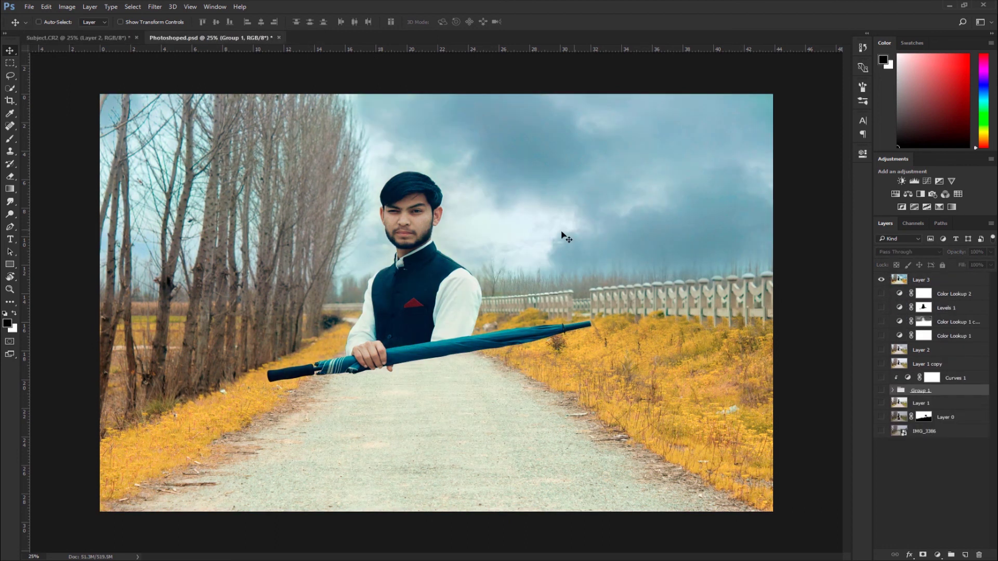